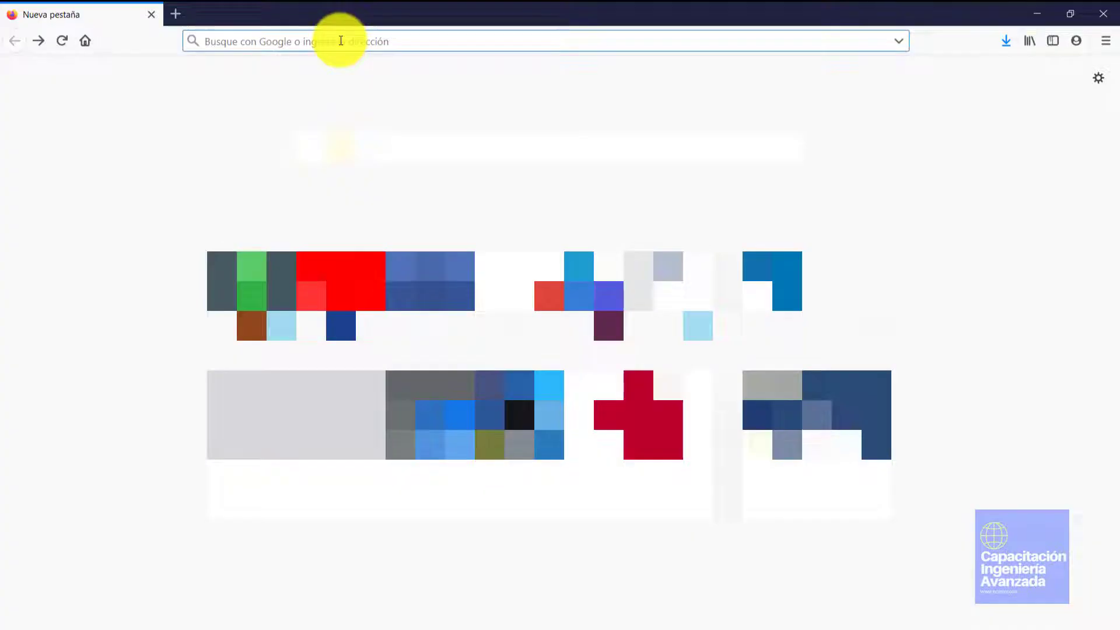
# Google 'descargar hyperworks' and open the blog.coinav.com 'Descarga HyperWorks 2019 AHORA!' article
pyautogui.write('des')
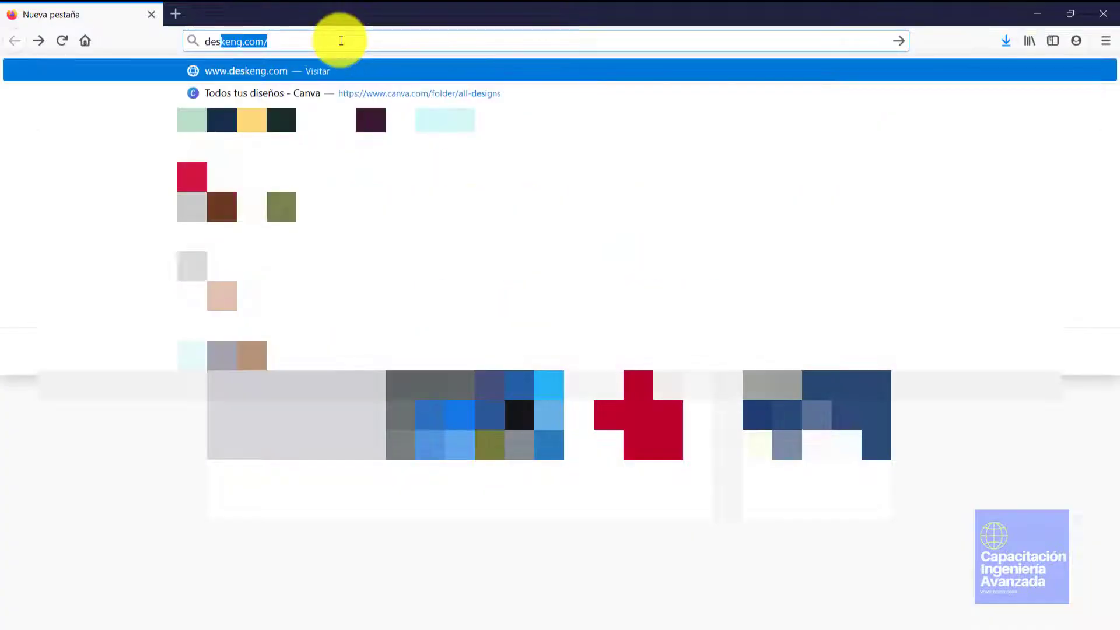
pyautogui.write('cargar hyperwor')
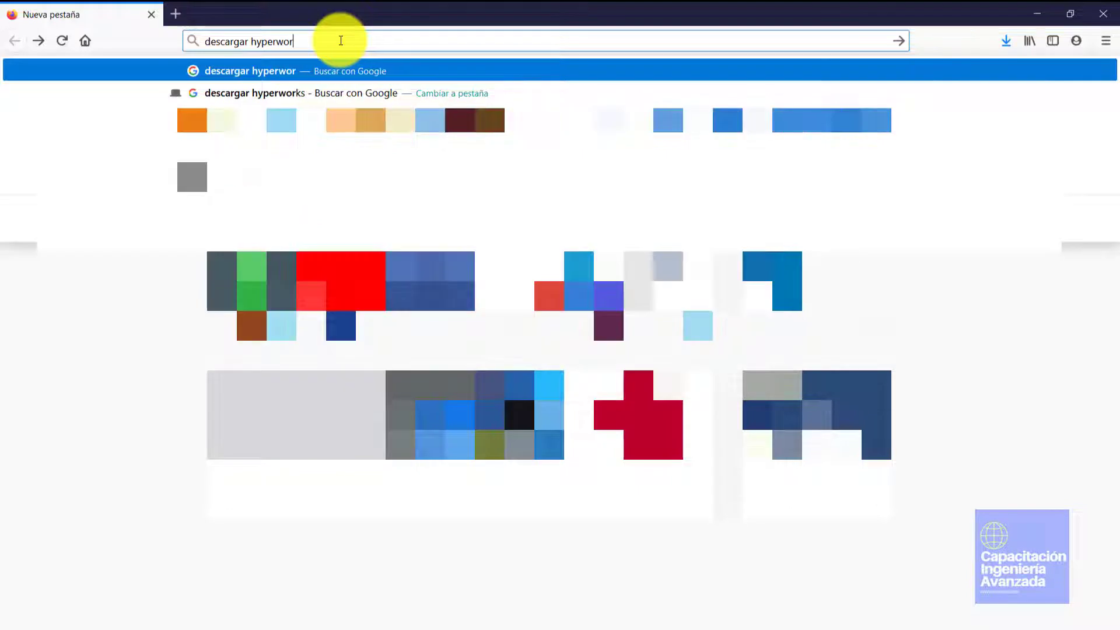
pyautogui.write('ks')
pyautogui.press('Return')
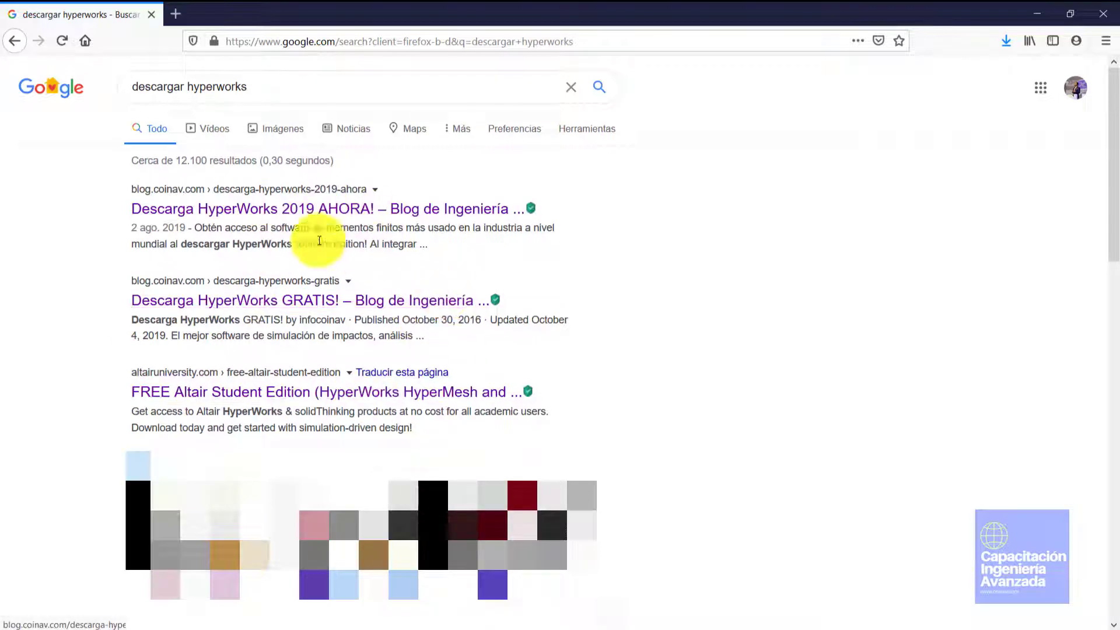
pyautogui.click(131, 204)
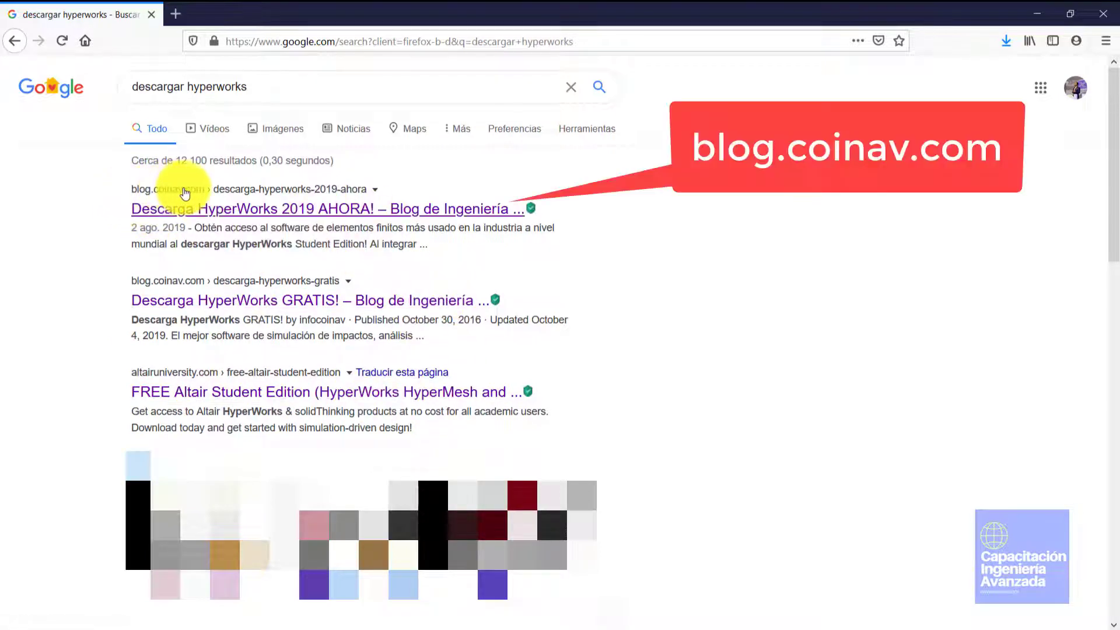
pyautogui.click(359, 210)
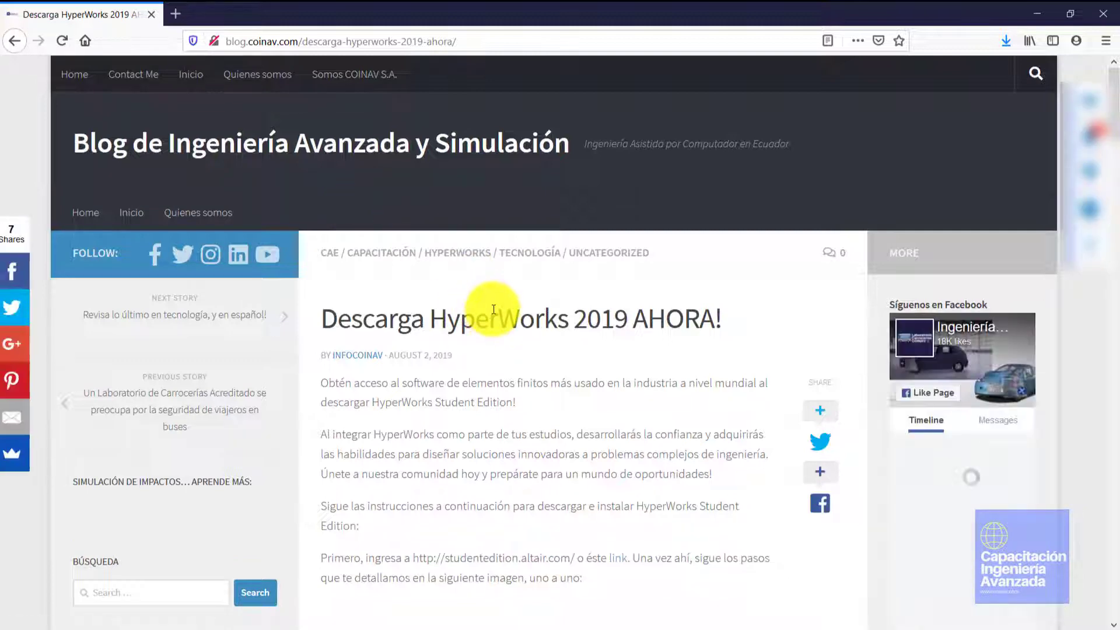
# Close the COINAV email-signup popup and follow the article's studentedition.altair.com link
pyautogui.scroll(-10, 497, 326)
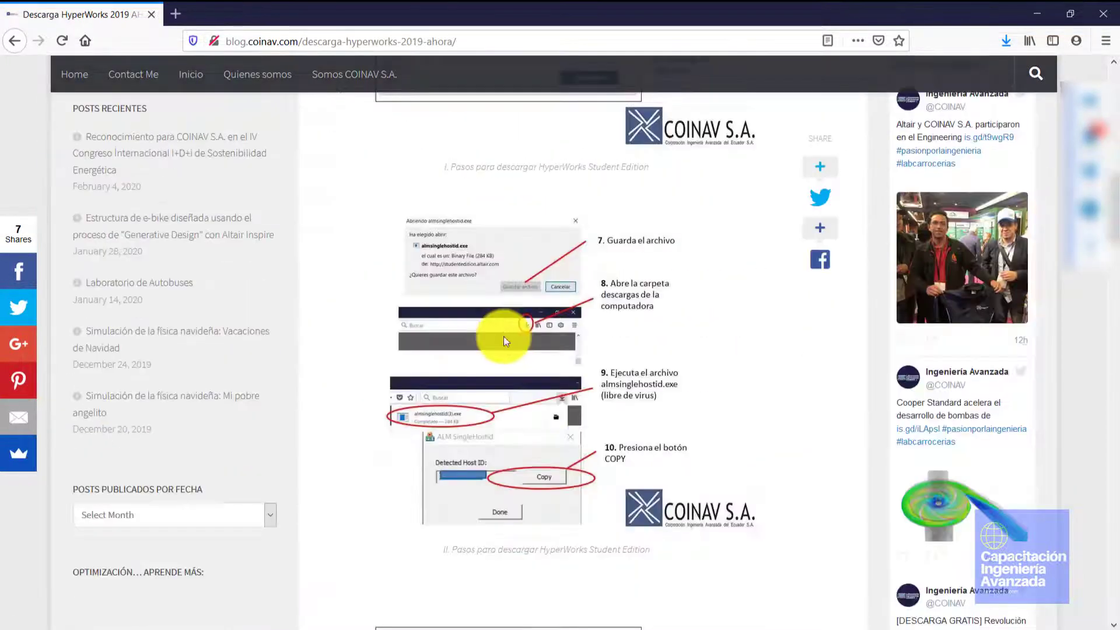
pyautogui.scroll(10, 503, 336)
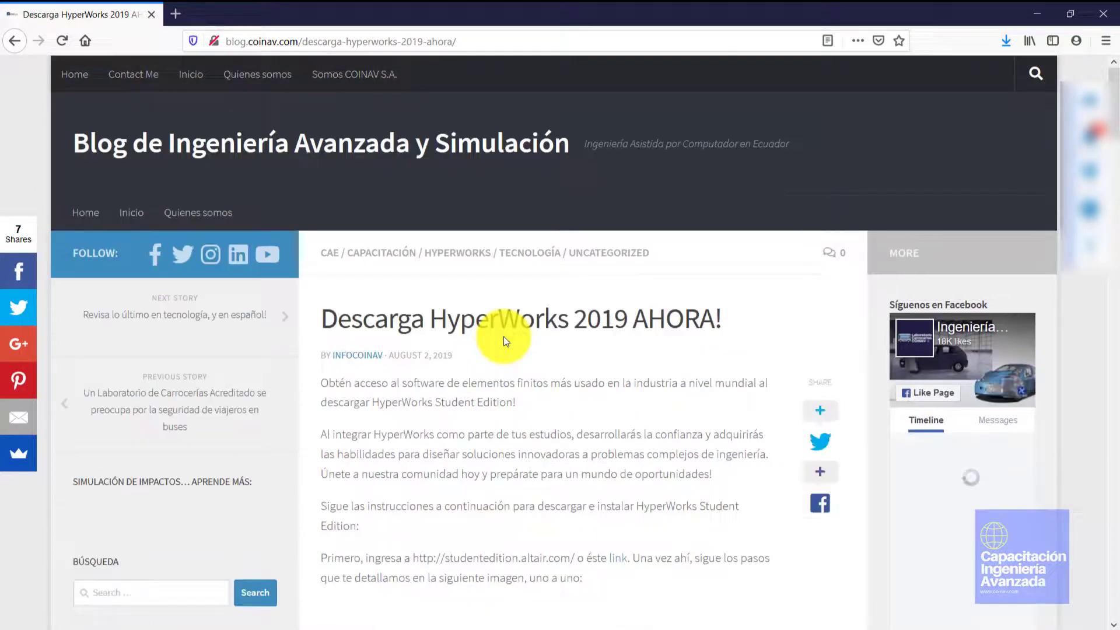
pyautogui.scroll(-4, 504, 338)
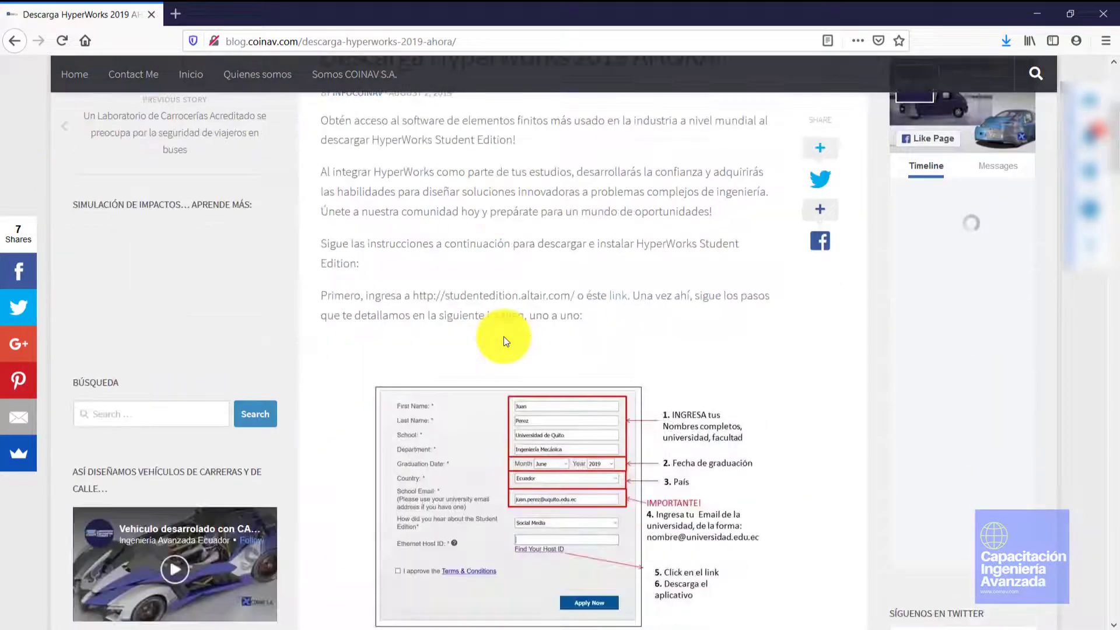
pyautogui.scroll(3, 636, 299)
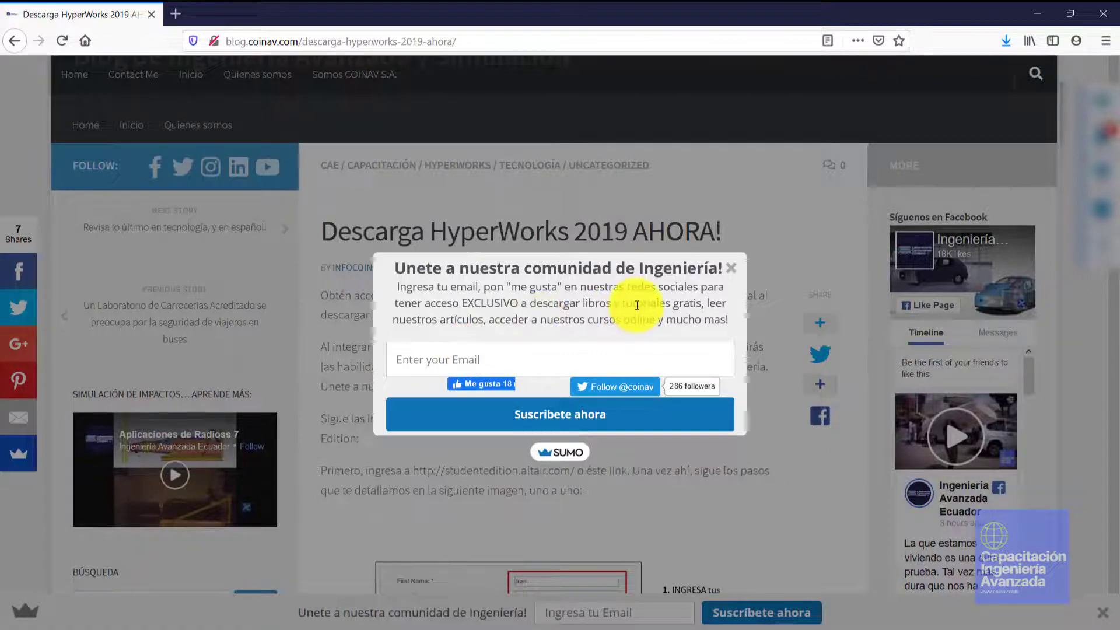
pyautogui.click(735, 268)
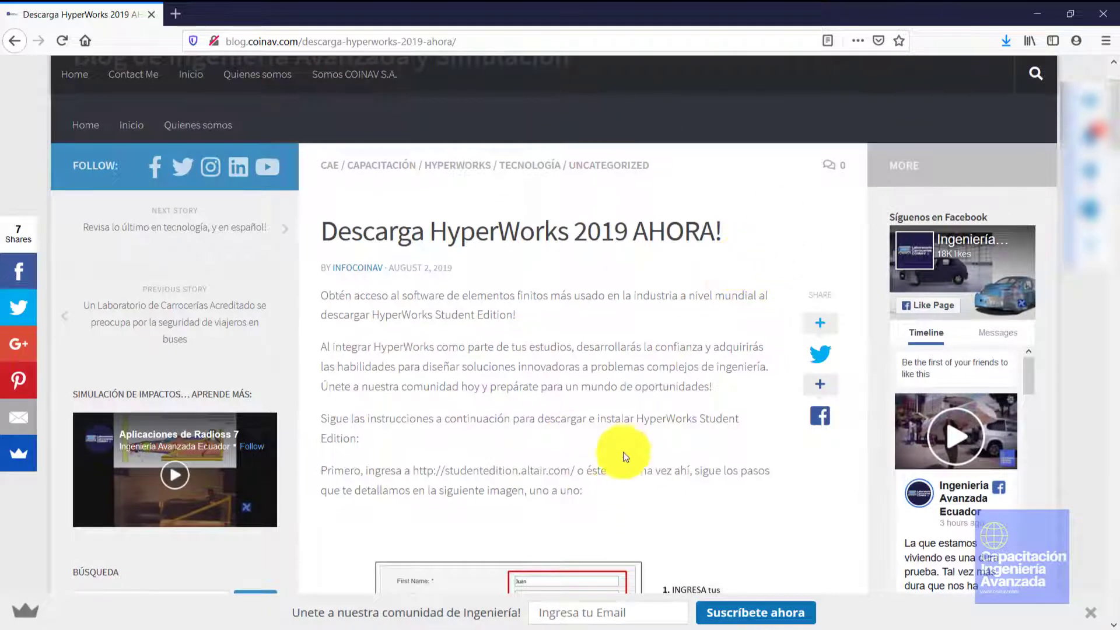
pyautogui.click(622, 477)
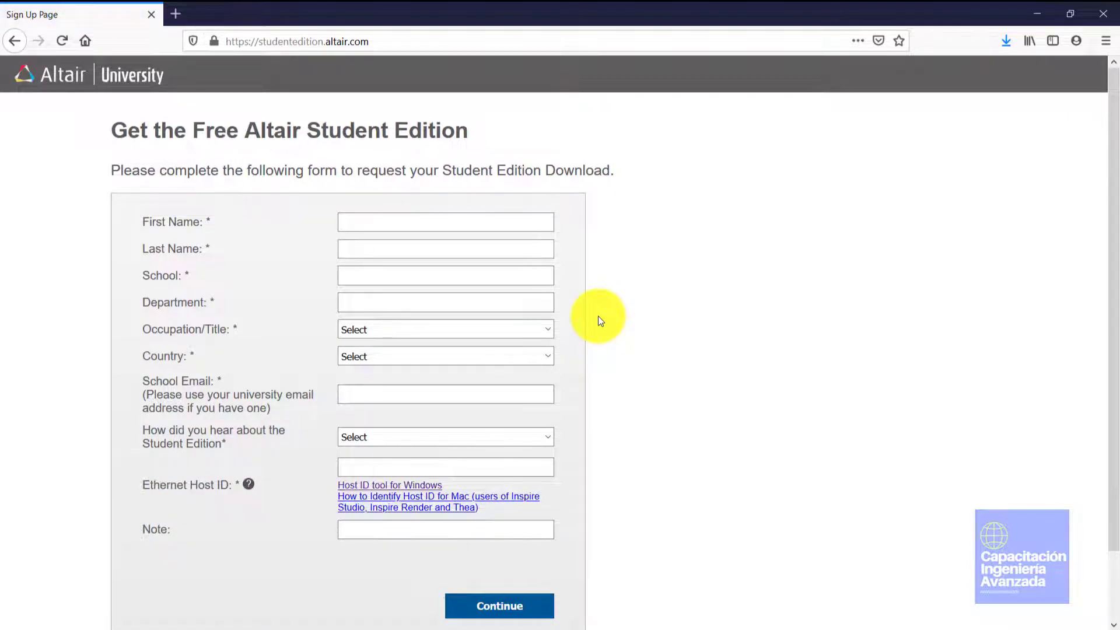
# Put the cursor in the blank First Name field of the Student Edition form
pyautogui.click(370, 221)
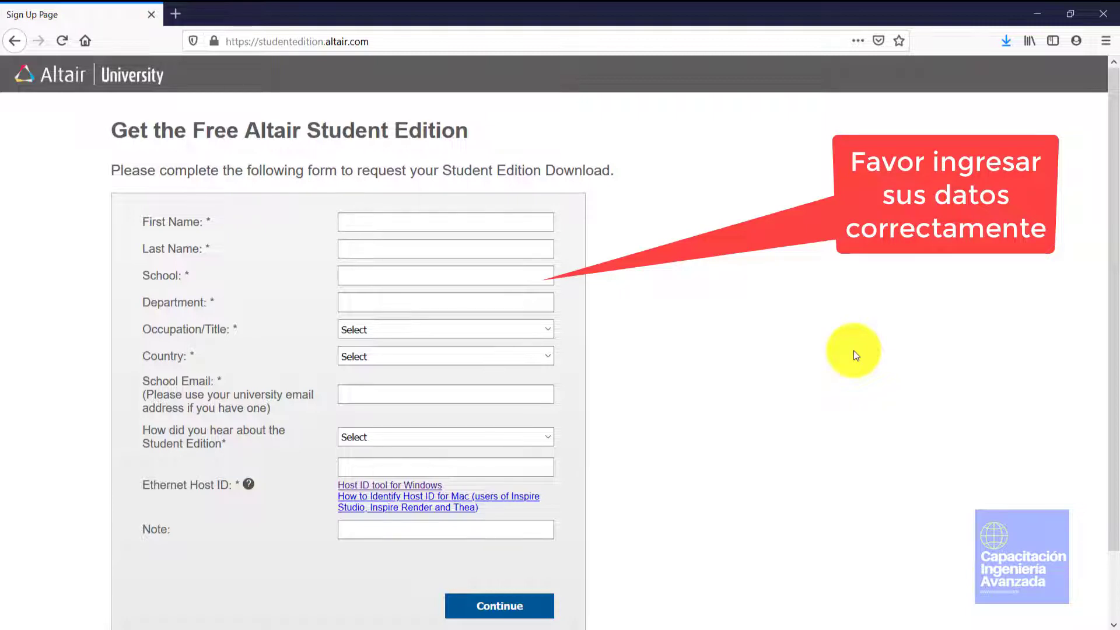
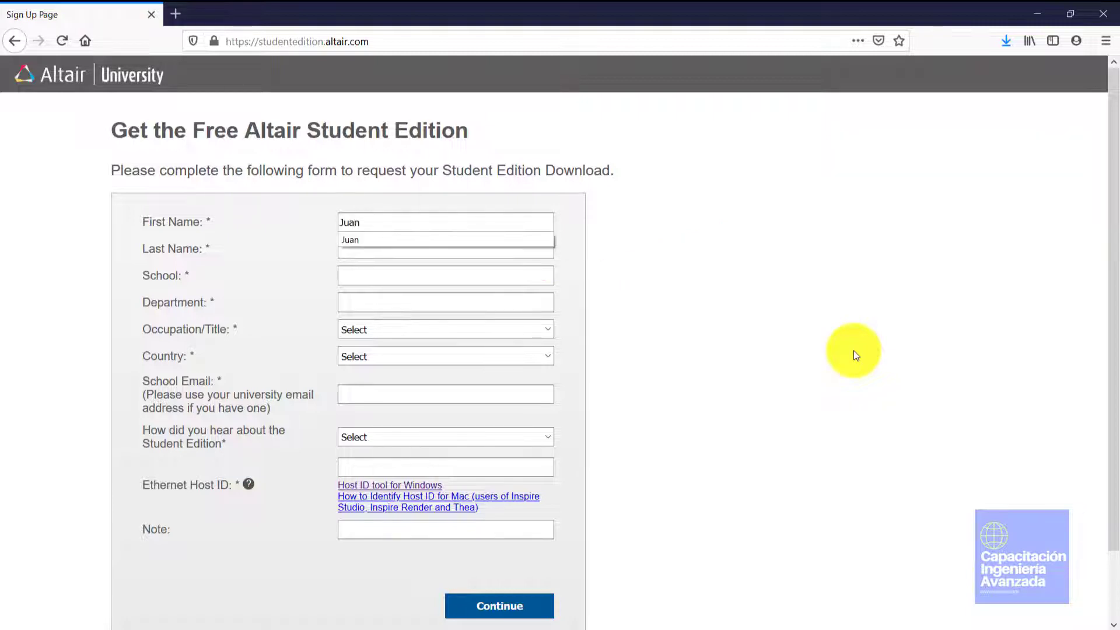
# Enter the student's first and last name, school 'Universidad de Quito' and department 'Ingeniería Mecánica'
pyautogui.press('Tab')
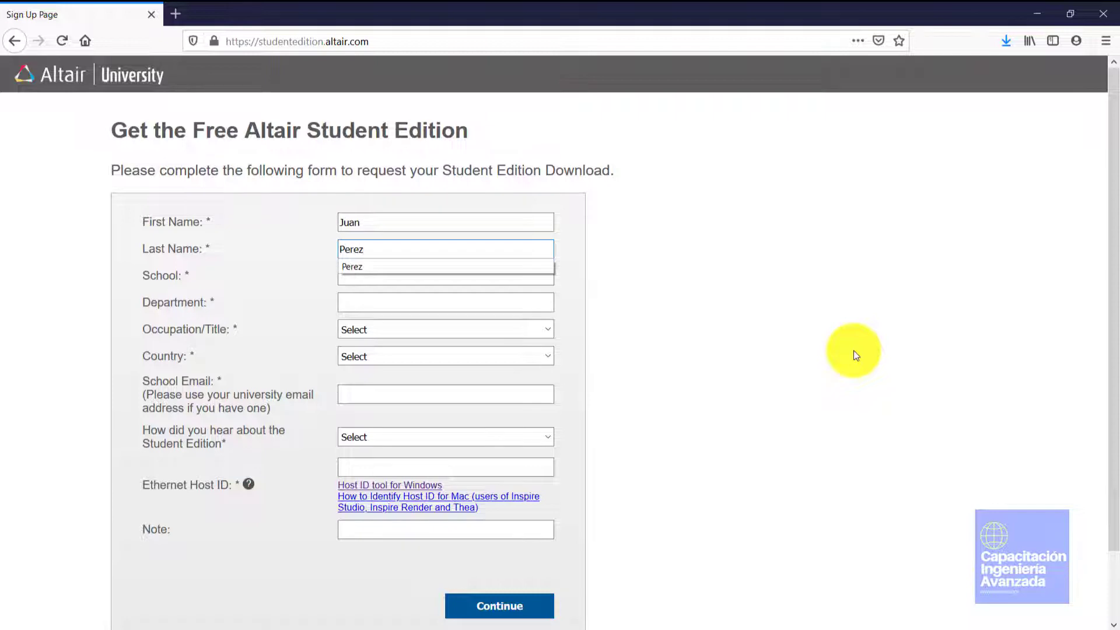
pyautogui.press('Tab')
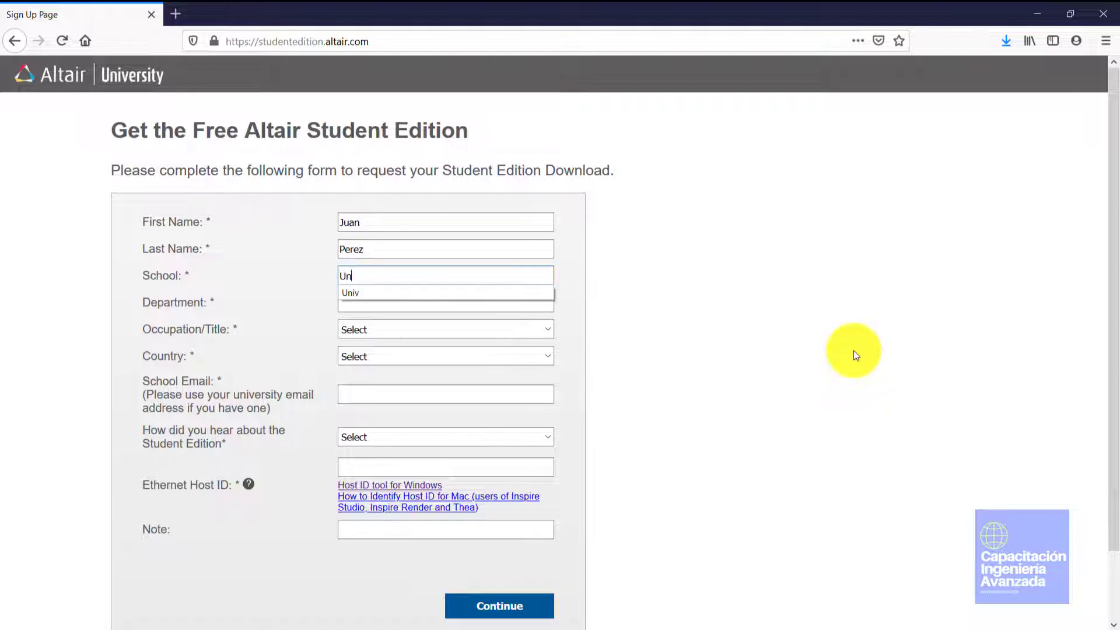
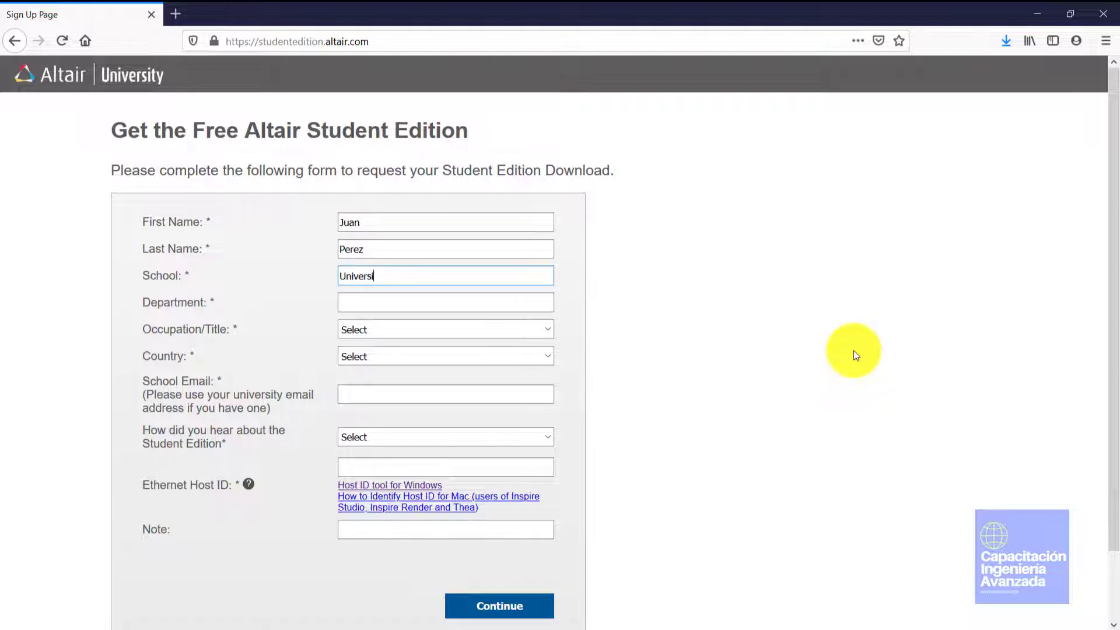
pyautogui.press('Tab')
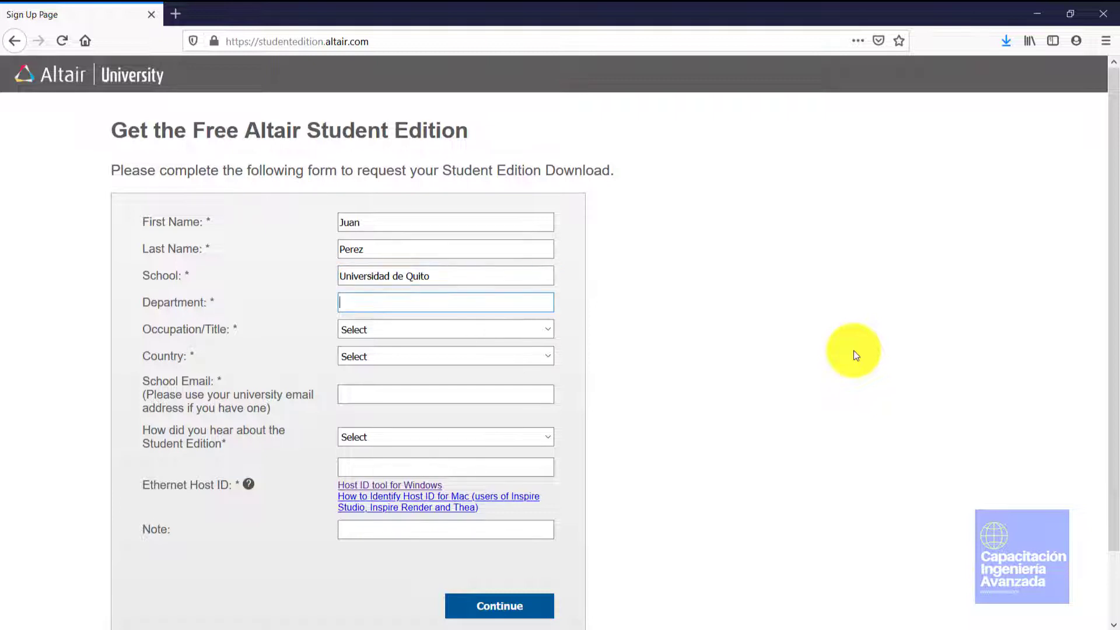
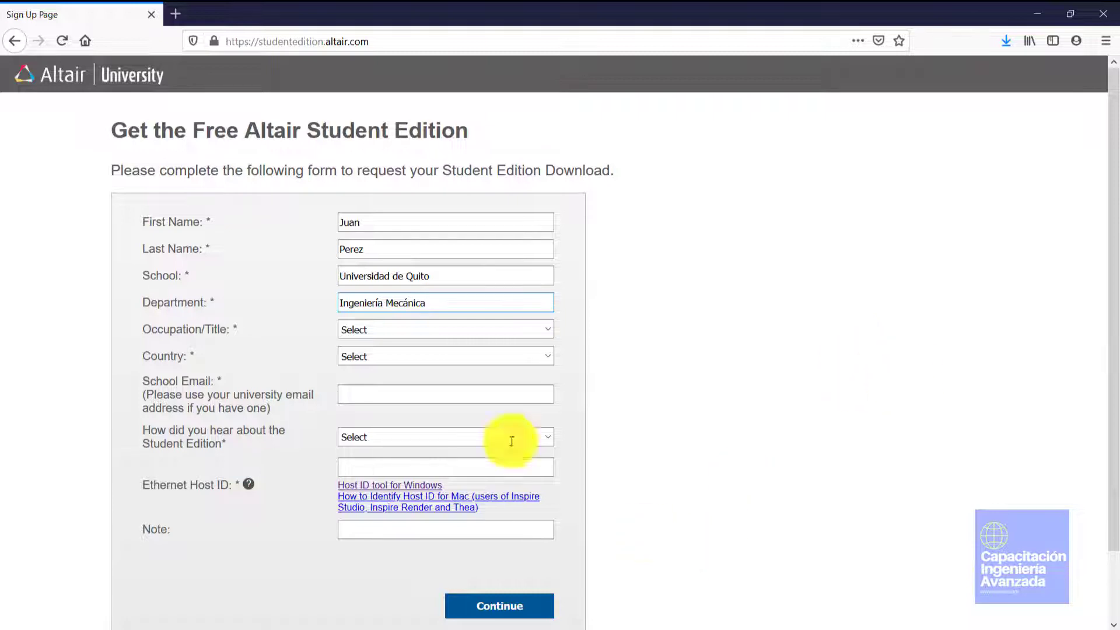
# Set Occupation/Title to Student and Degree Level in Progress to Graduate
pyautogui.click(484, 330)
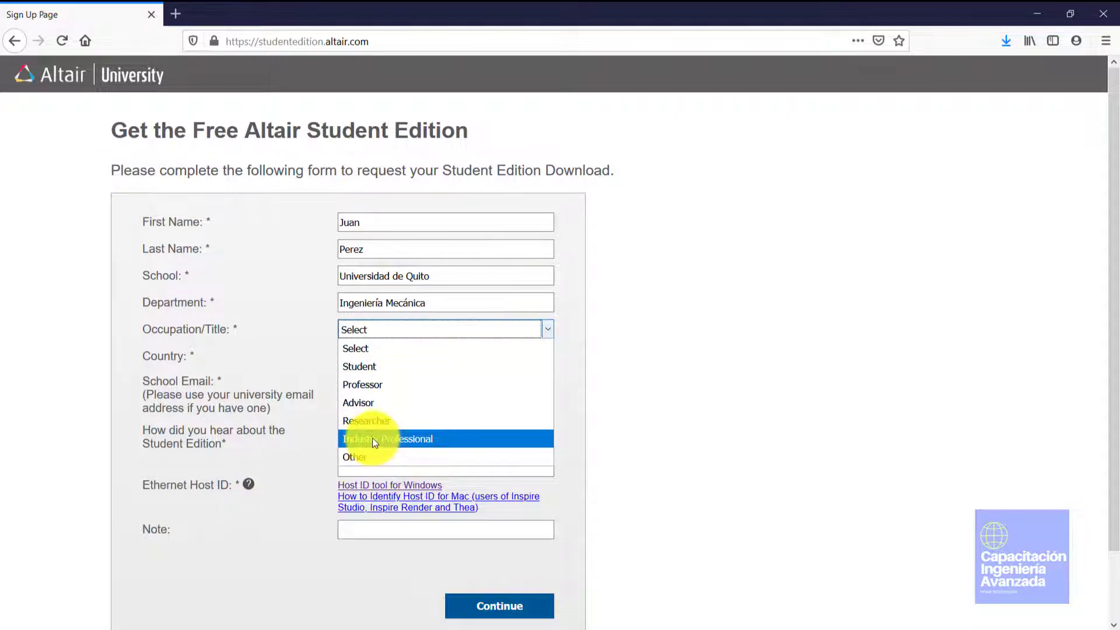
pyautogui.click(368, 370)
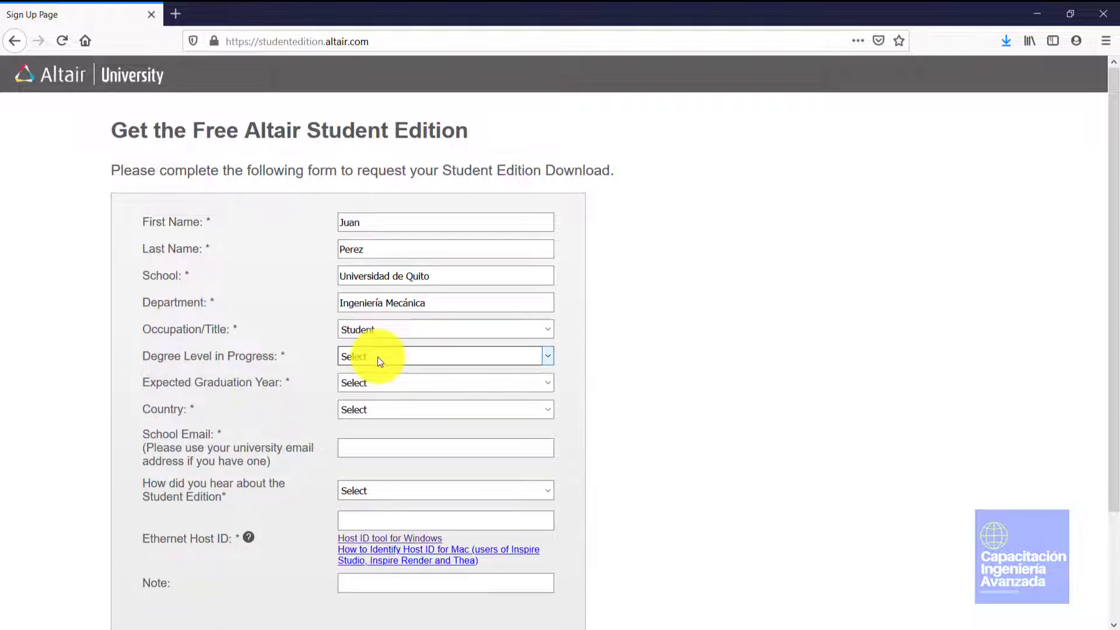
pyautogui.click(378, 356)
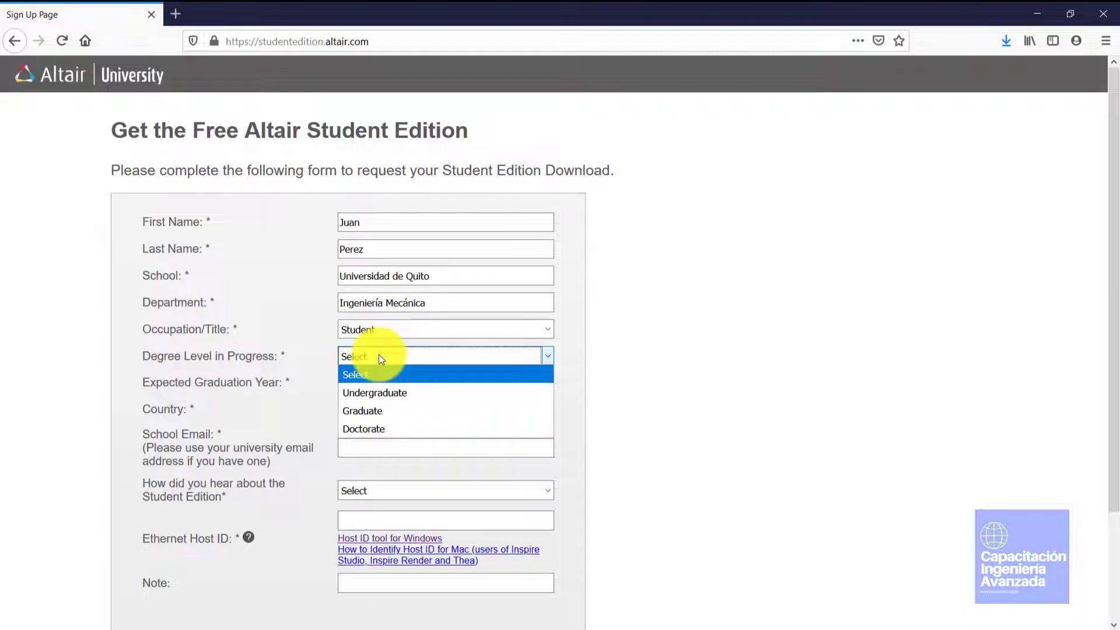
pyautogui.click(375, 390)
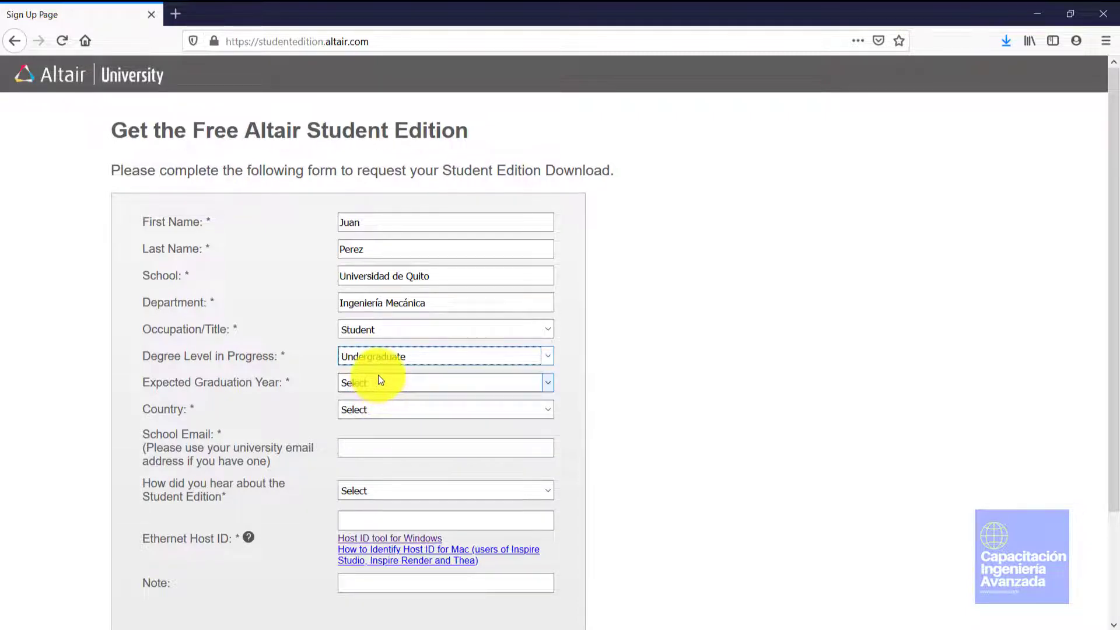
pyautogui.click(377, 358)
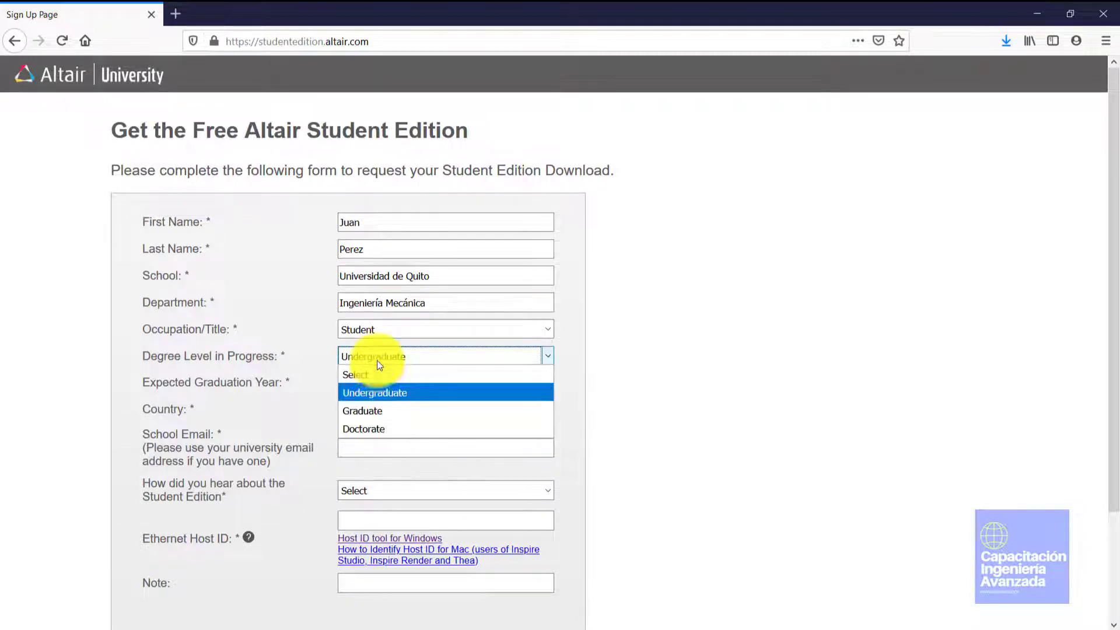
pyautogui.click(366, 411)
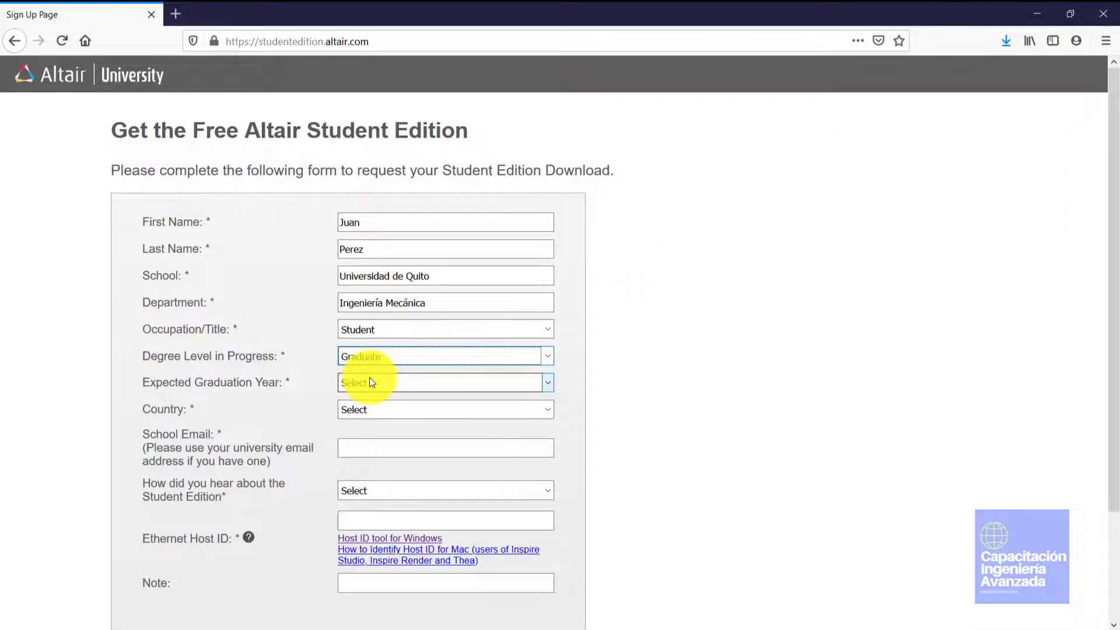
pyautogui.click(380, 331)
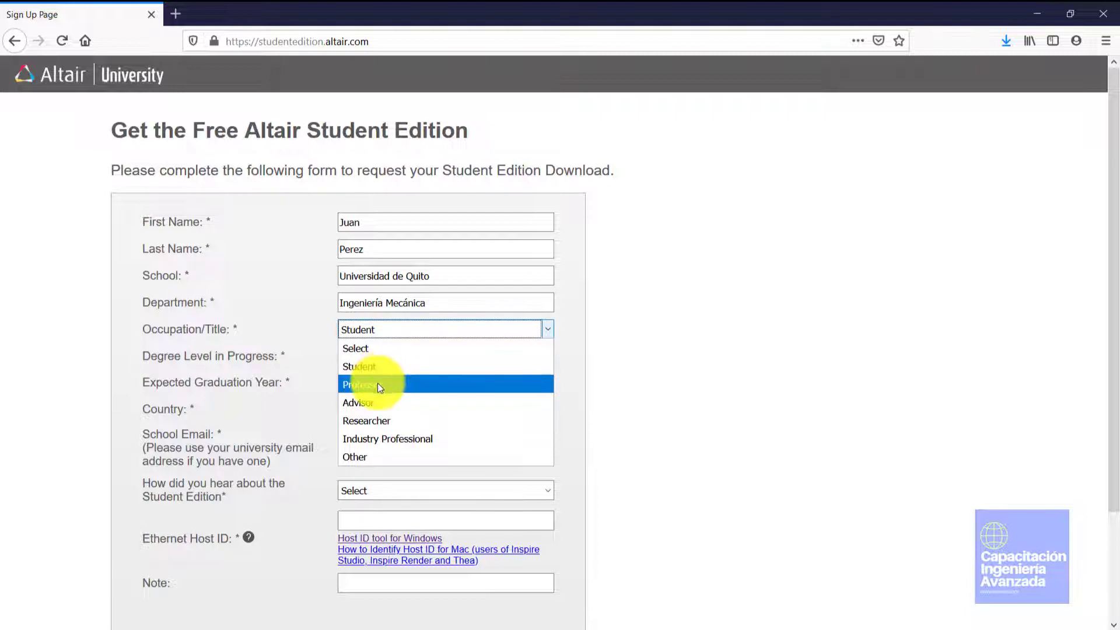
# After trying Professor and Researcher, settle on Student as occupation with Graduate degree level
pyautogui.click(377, 384)
pyautogui.click(377, 327)
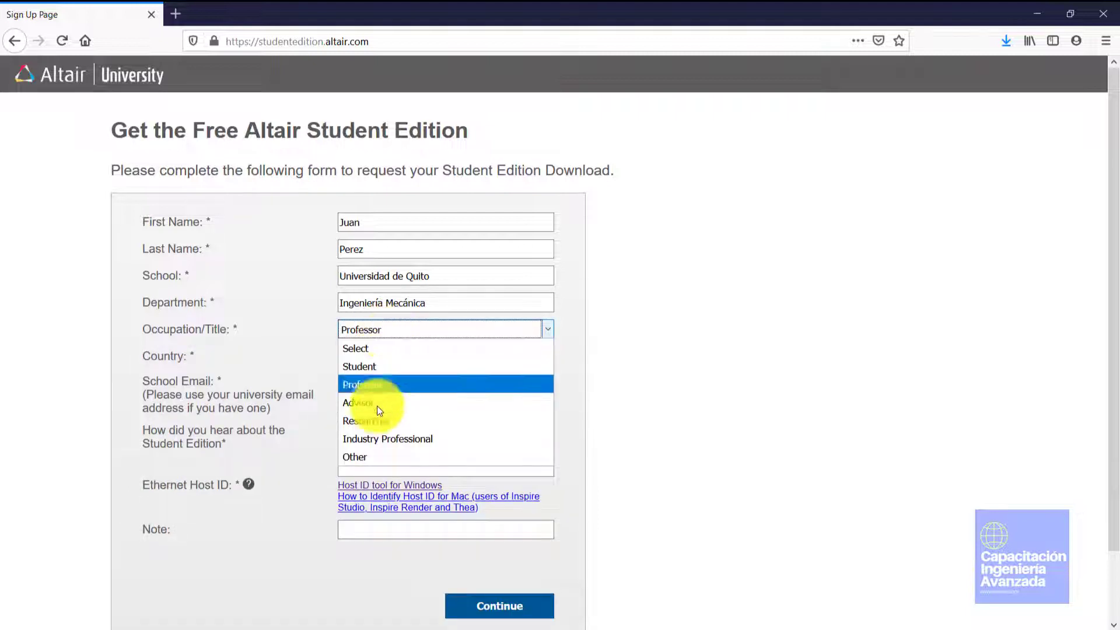
pyautogui.click(376, 421)
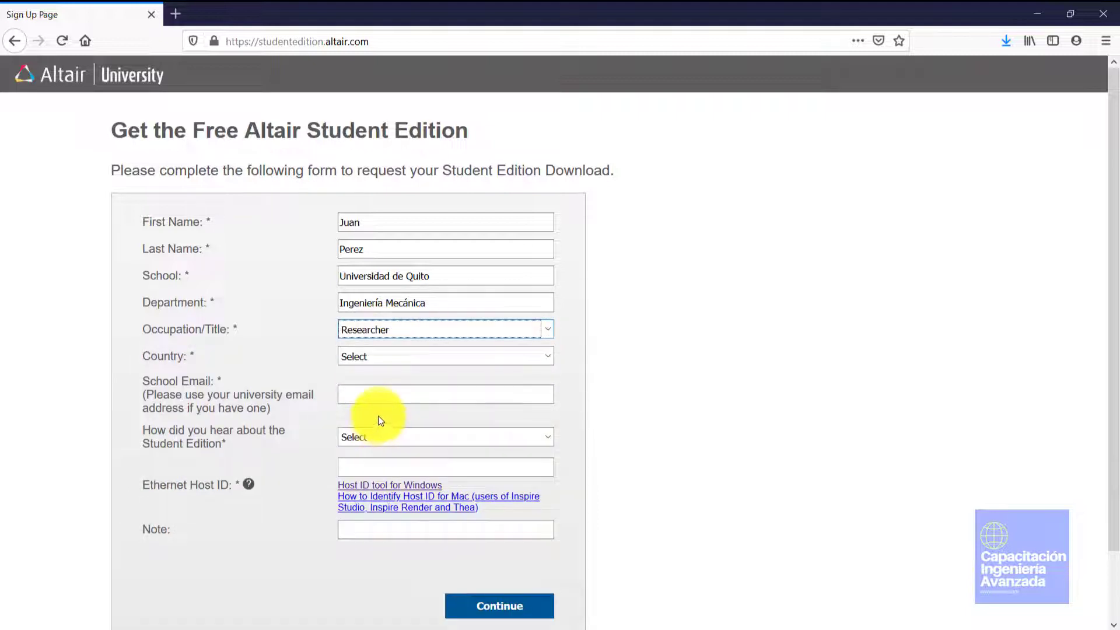
pyautogui.click(371, 331)
pyautogui.click(371, 331)
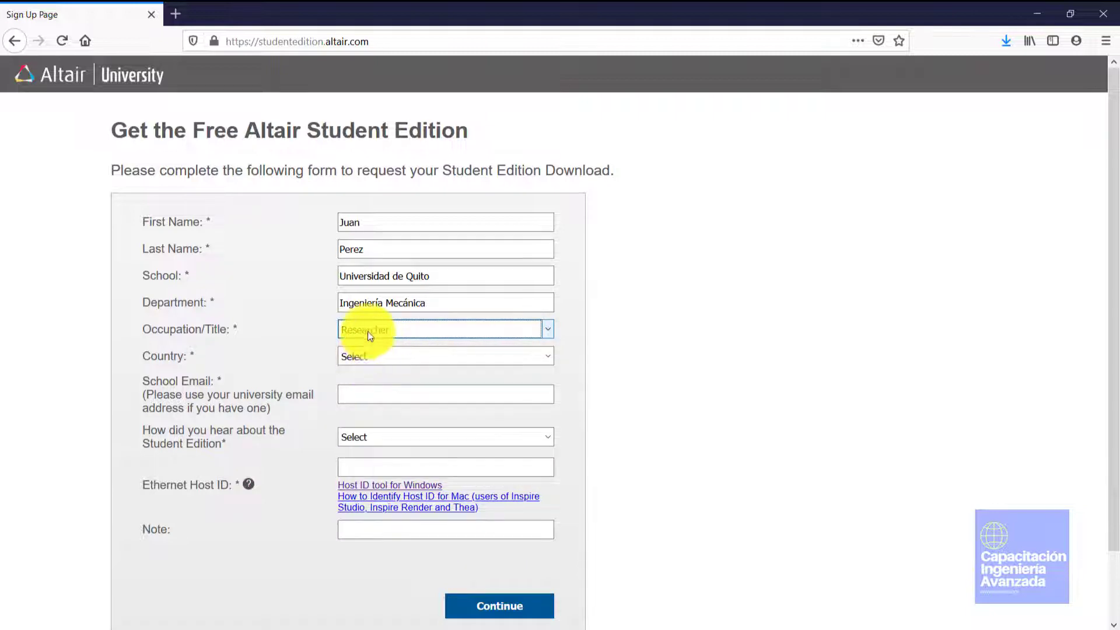
pyautogui.click(370, 333)
pyautogui.click(362, 378)
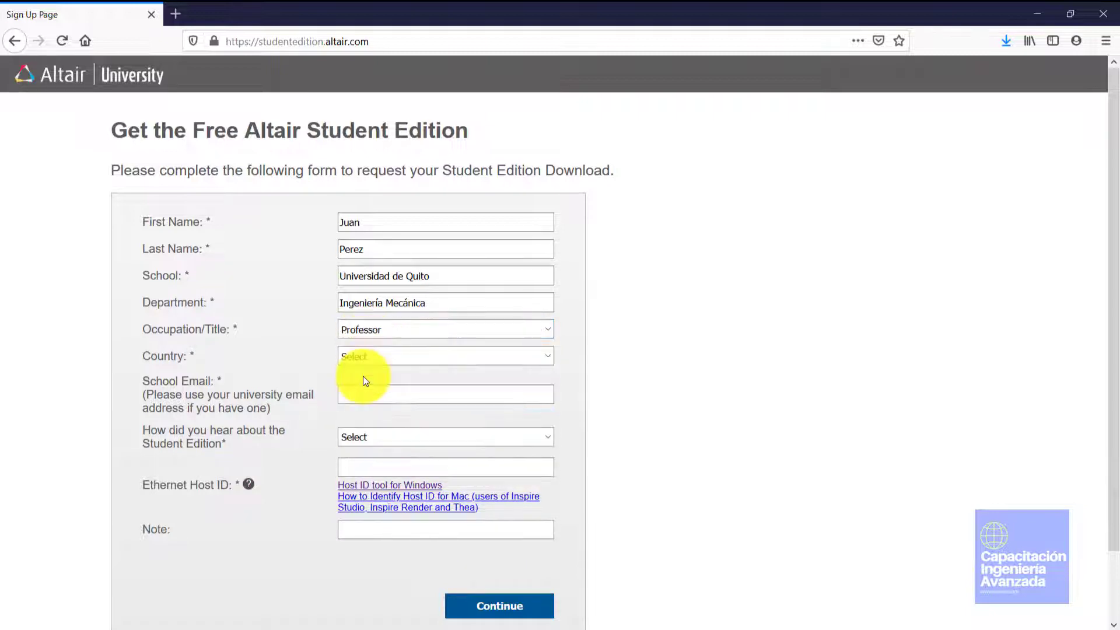
pyautogui.click(373, 329)
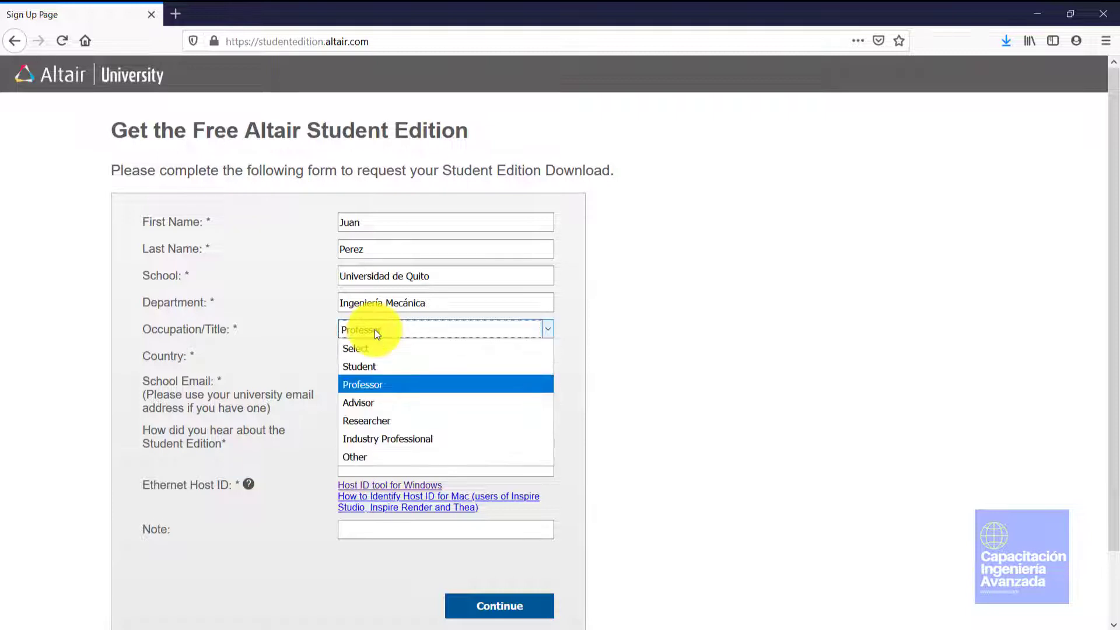
pyautogui.click(372, 366)
pyautogui.click(375, 358)
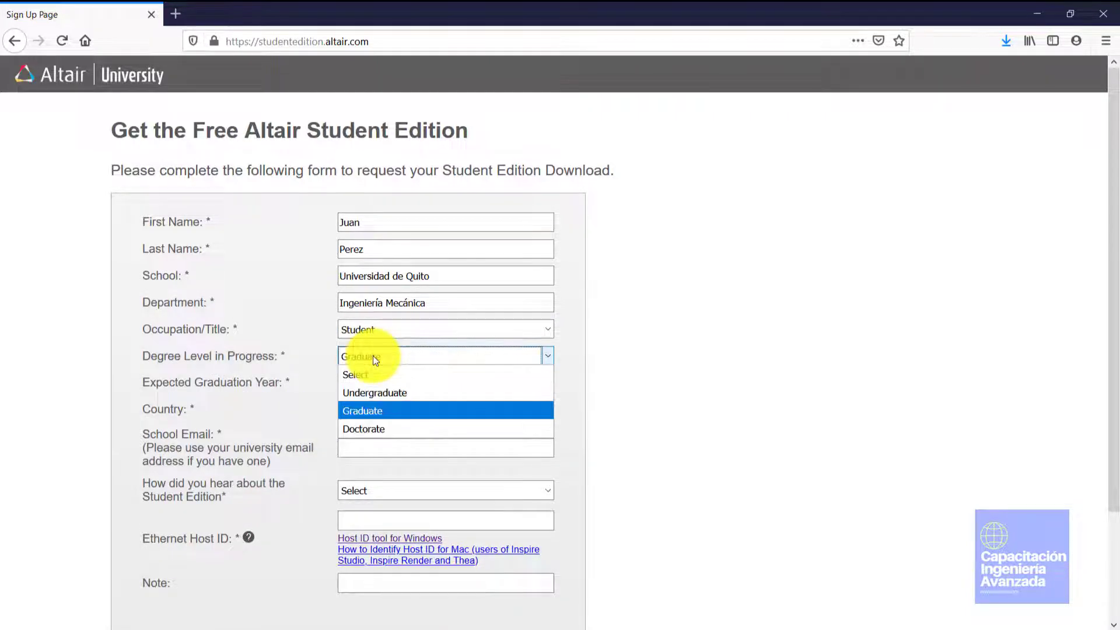
pyautogui.click(365, 413)
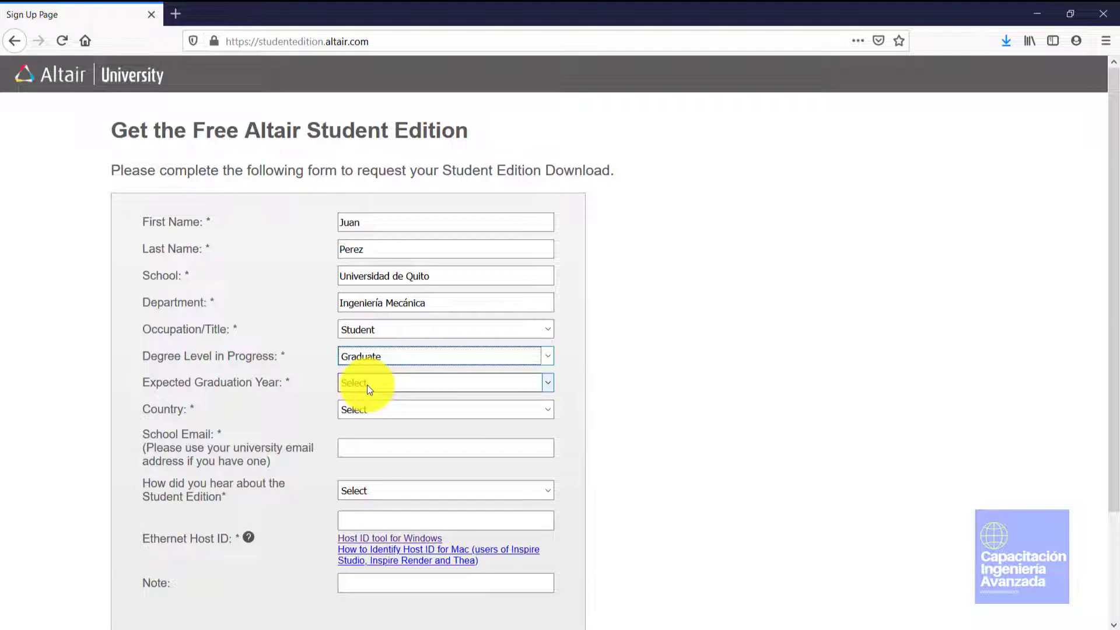
# Set the expected graduation year to 2021 and the country to Ecuador
pyautogui.click(366, 383)
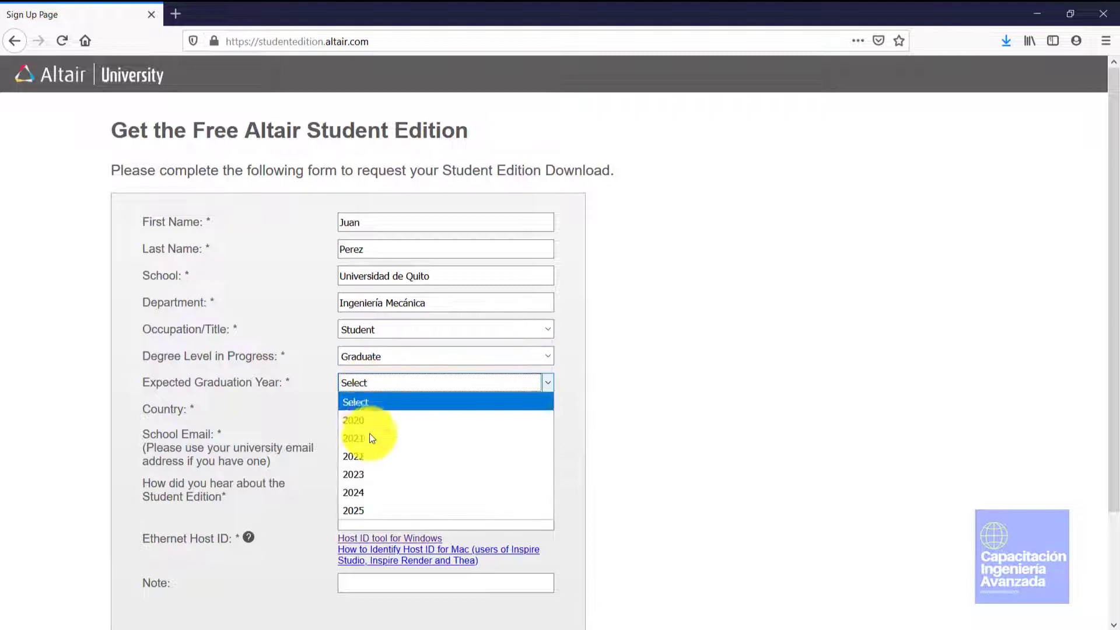
pyautogui.click(369, 441)
pyautogui.click(376, 406)
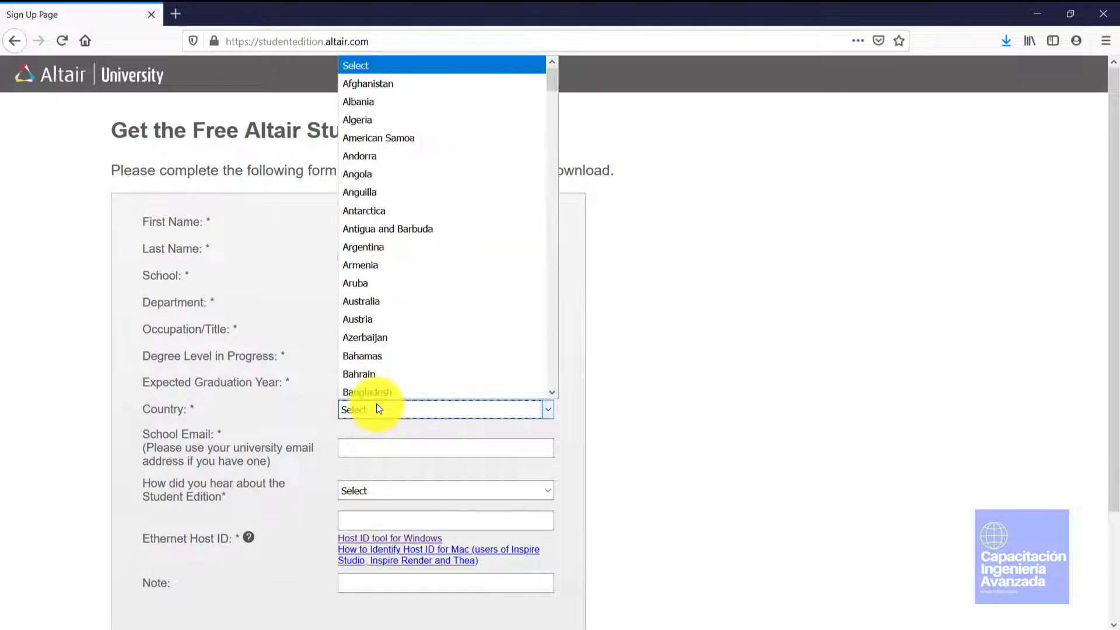
pyautogui.press('c')
pyautogui.click(375, 389)
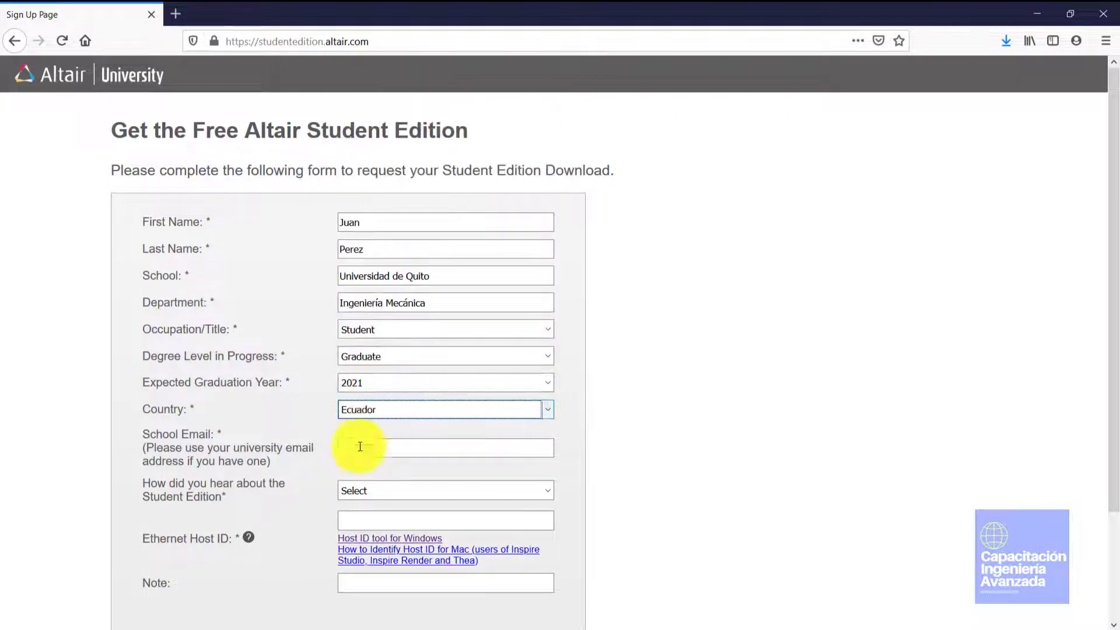
pyautogui.click(357, 449)
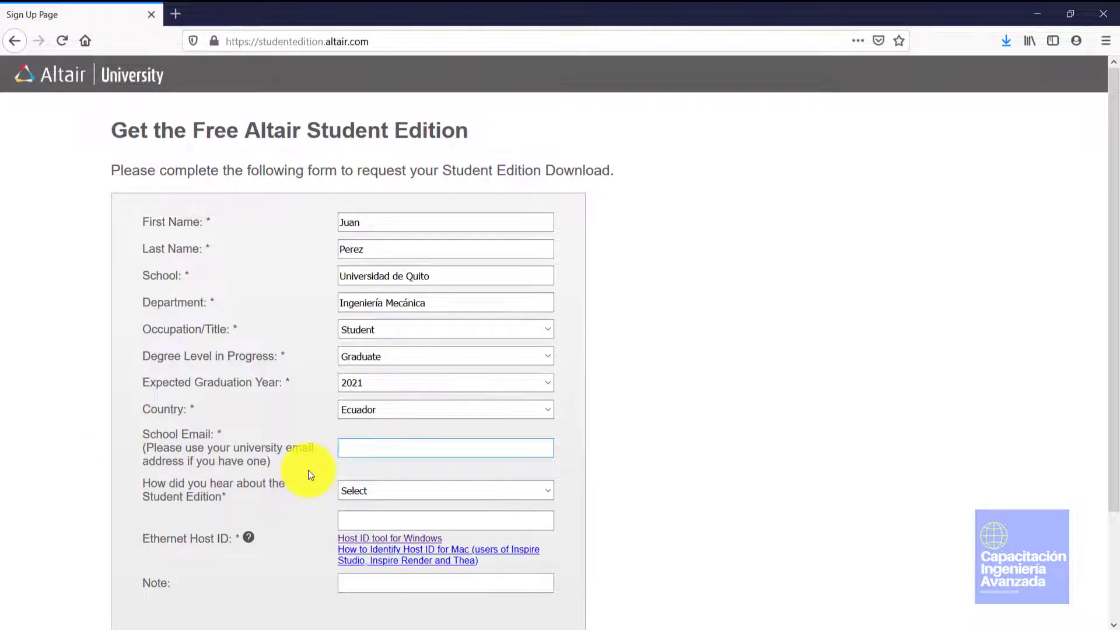
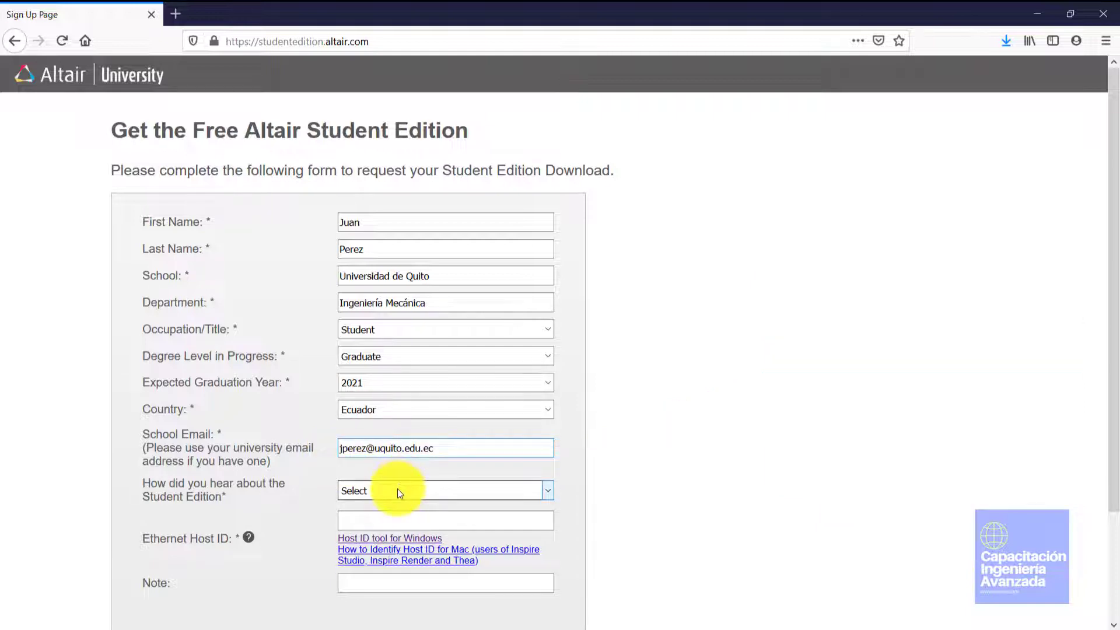
# Choose EFest Event as the answer to how you heard about the Student Edition
pyautogui.click(399, 492)
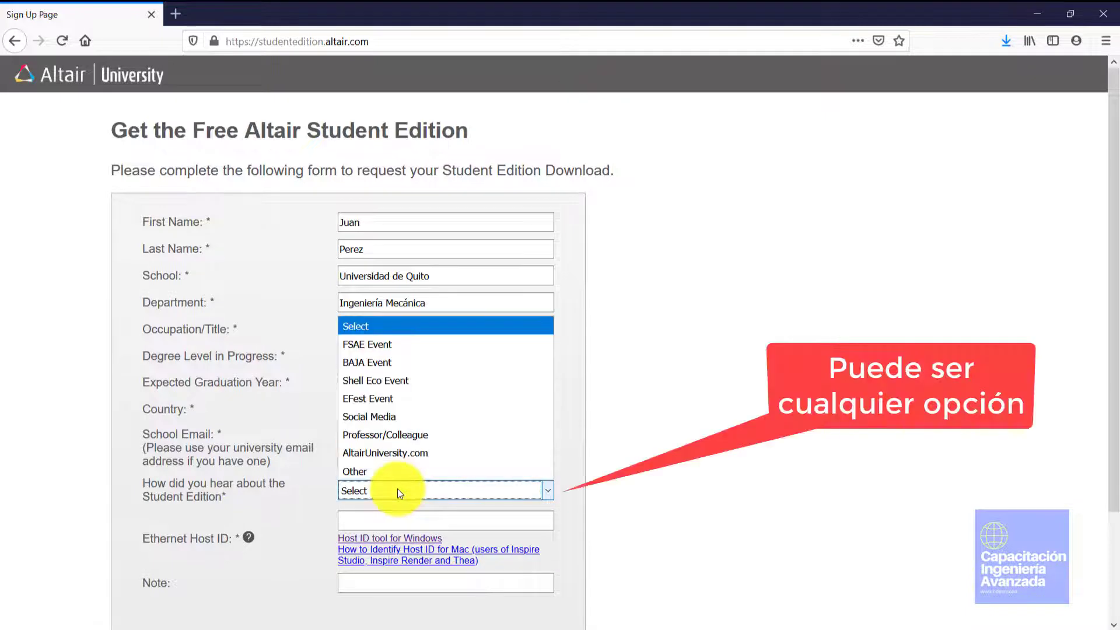
pyautogui.click(385, 395)
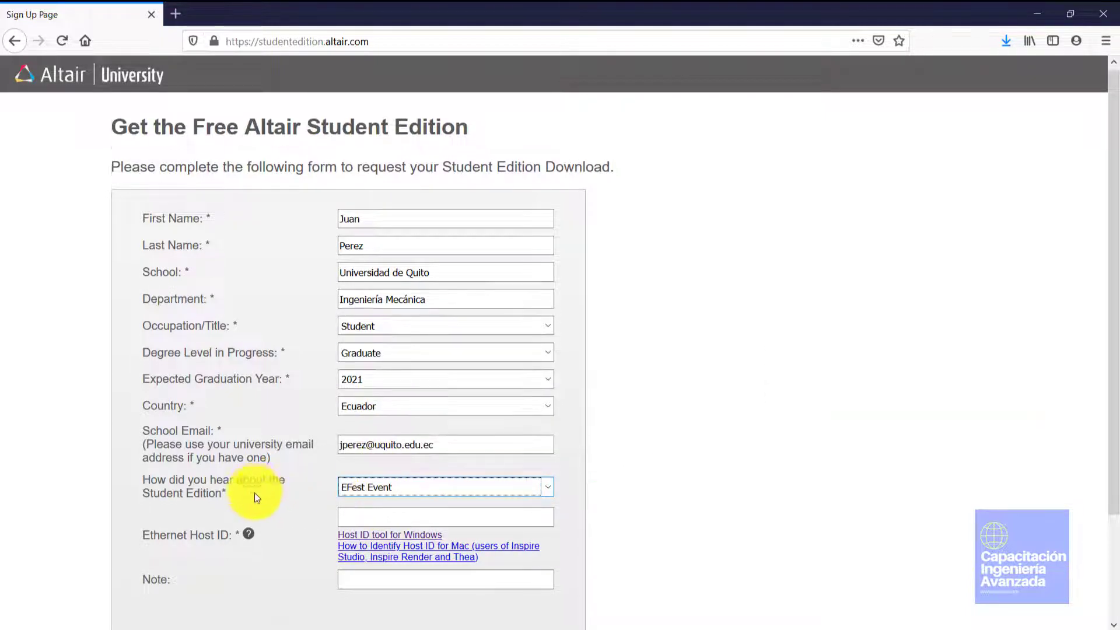
pyautogui.scroll(-2, 254, 492)
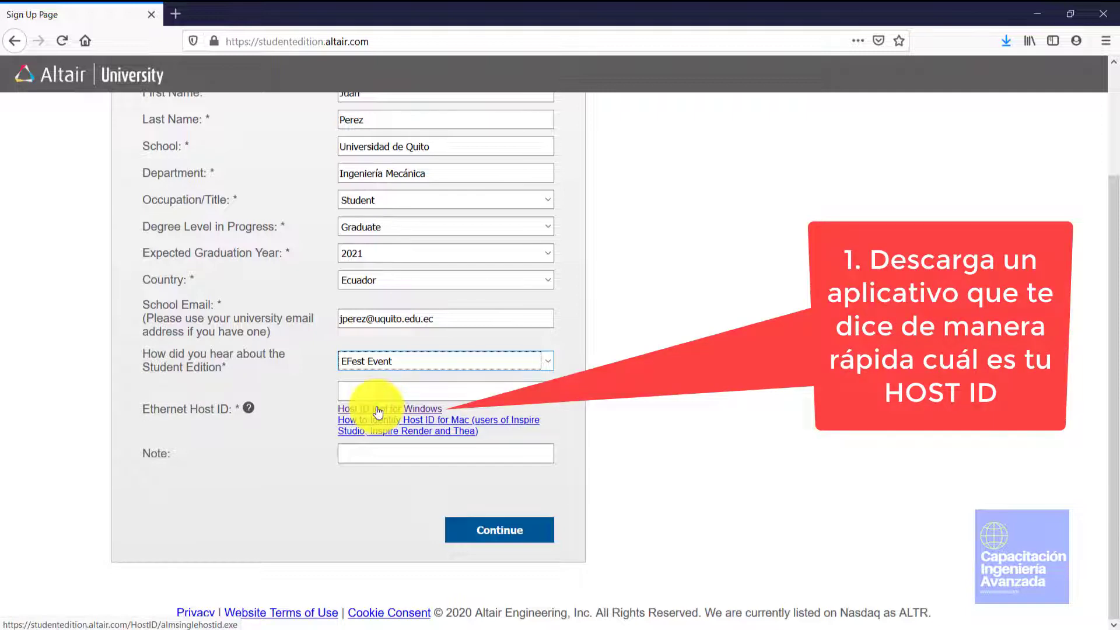
# Save the Host ID tool for Windows and bring up the Descargas folder containing it
pyautogui.click(378, 410)
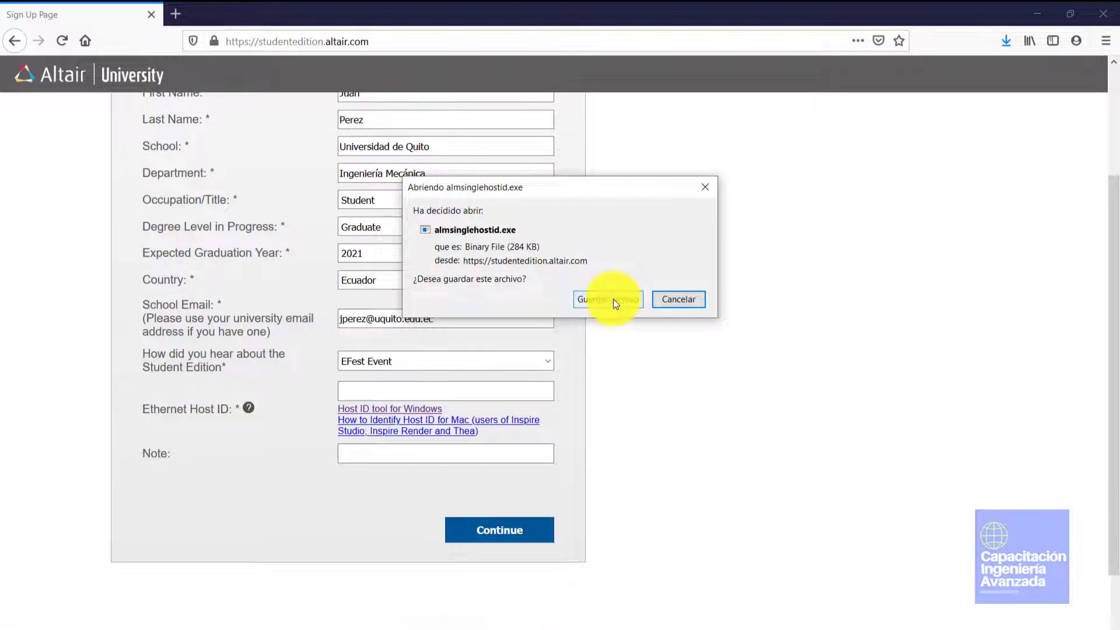
pyautogui.click(614, 299)
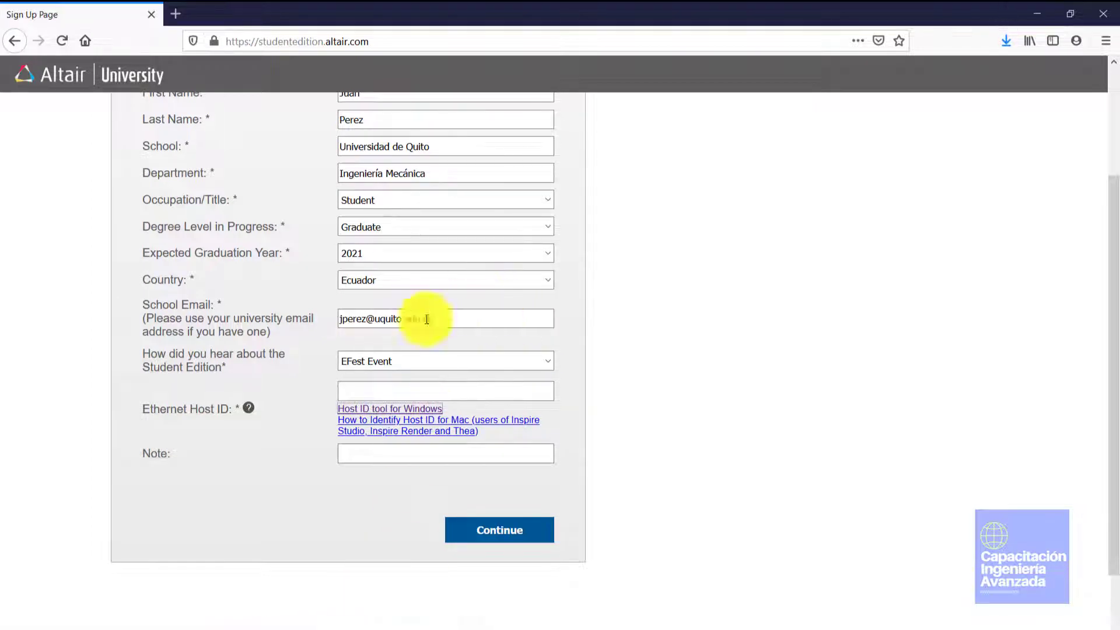
pyautogui.moveTo(225, 610)
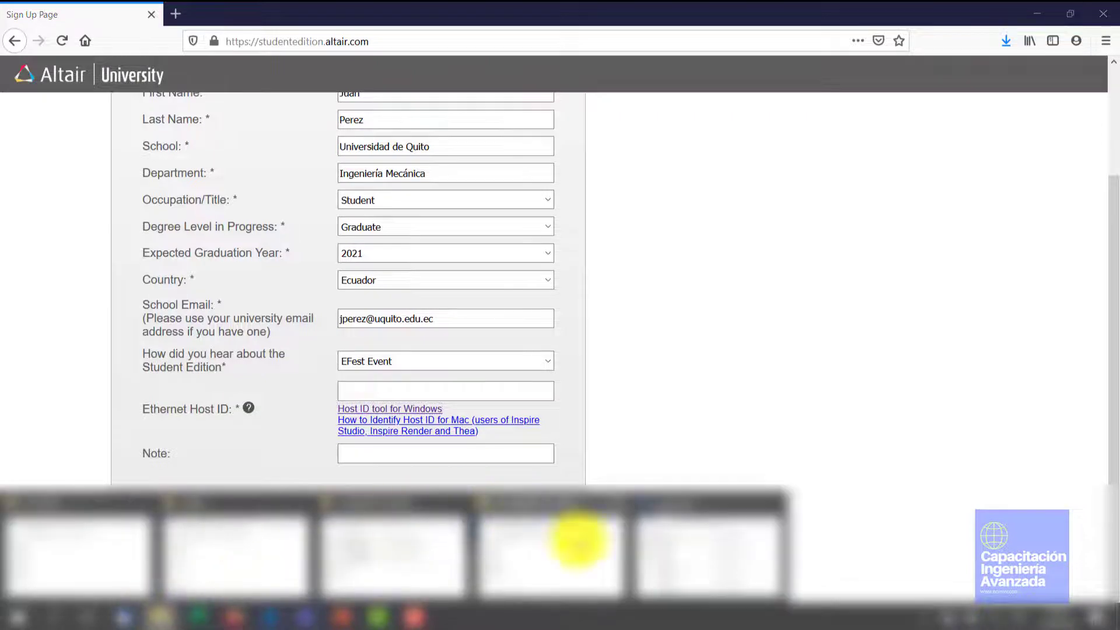
pyautogui.click(662, 537)
# Run almsinglehostid(1).exe as administrator and copy the Host ID it detects
pyautogui.click(207, 178)
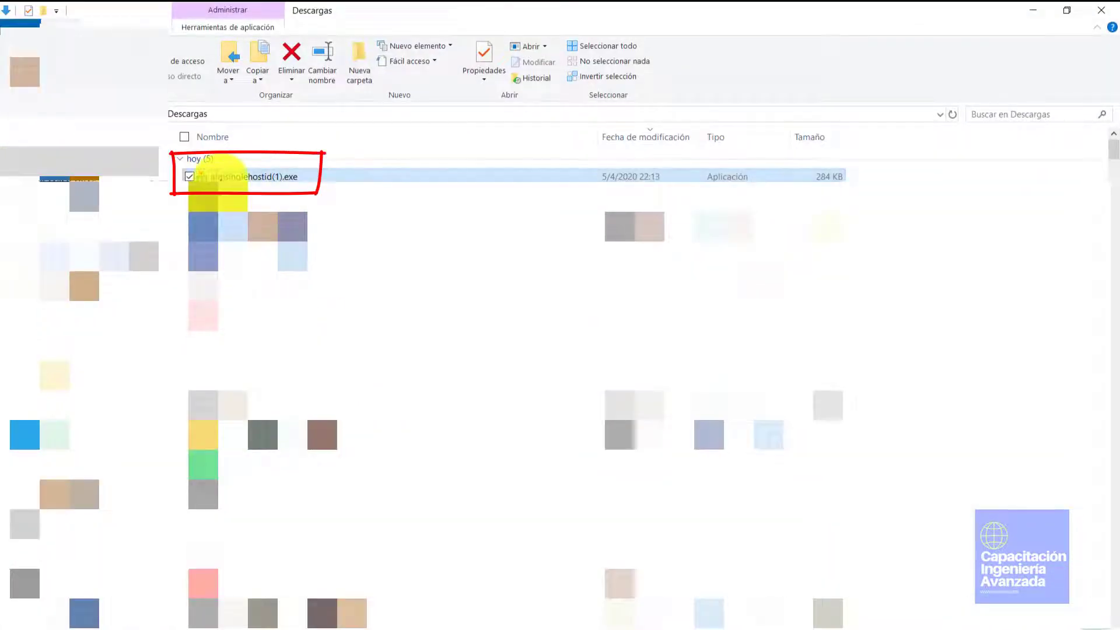
pyautogui.rightClick(222, 176)
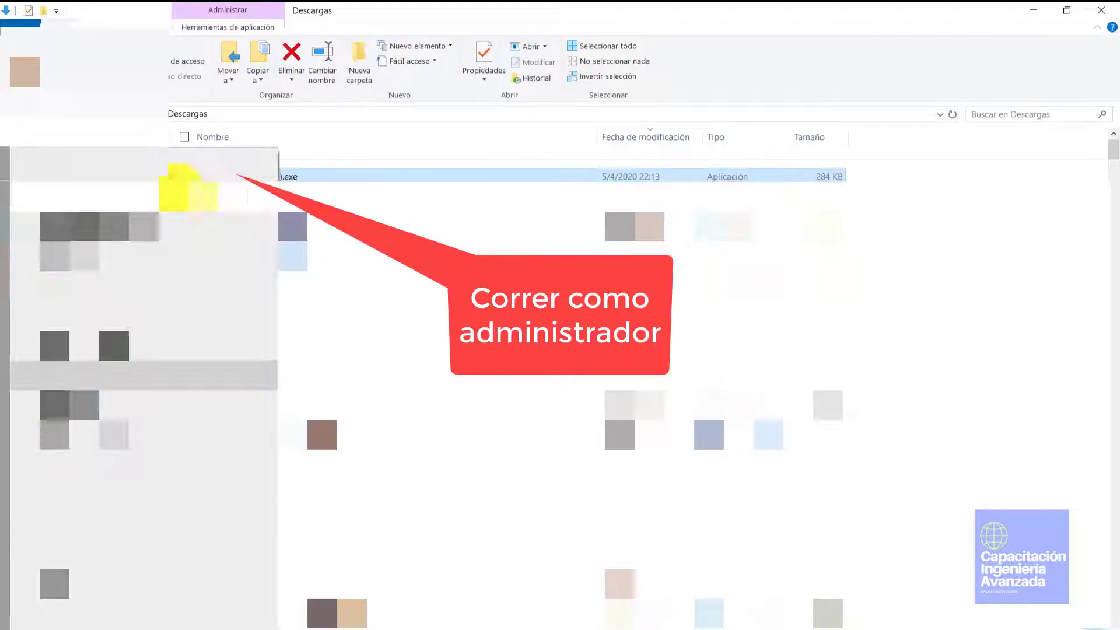
pyautogui.click(175, 178)
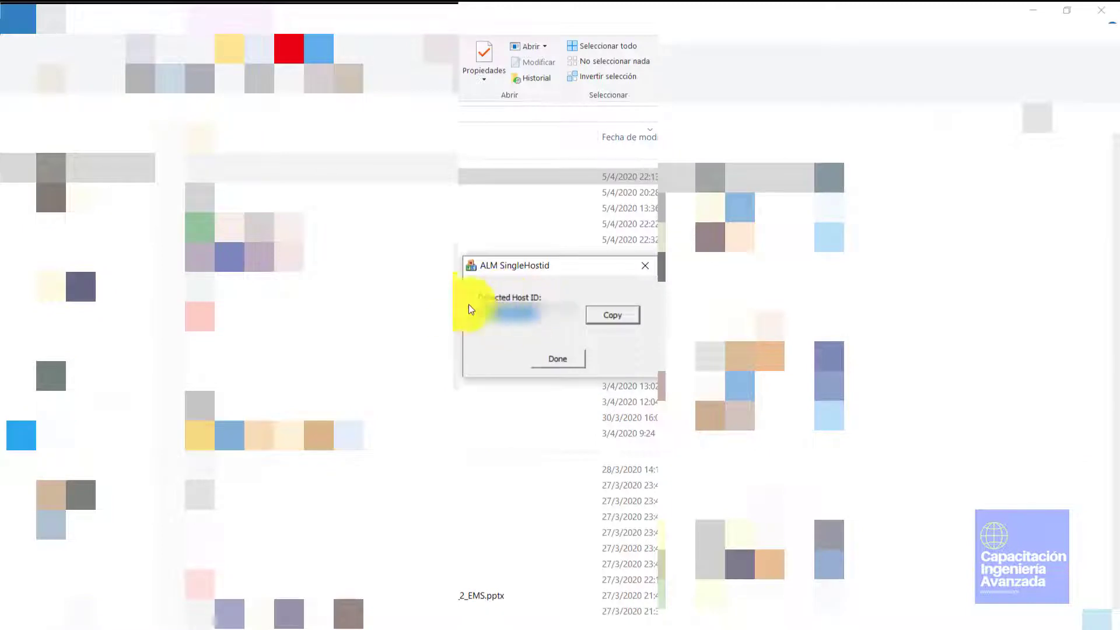
pyautogui.click(606, 315)
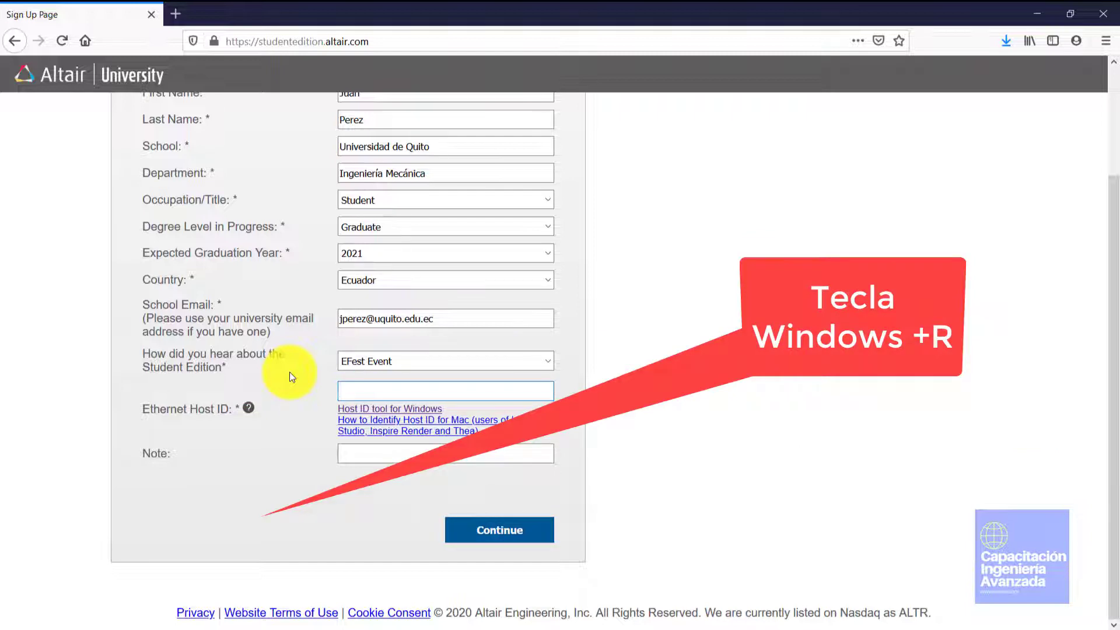
# Launch Command Prompt by running cmd from the Windows Run box
pyautogui.press('super+r')
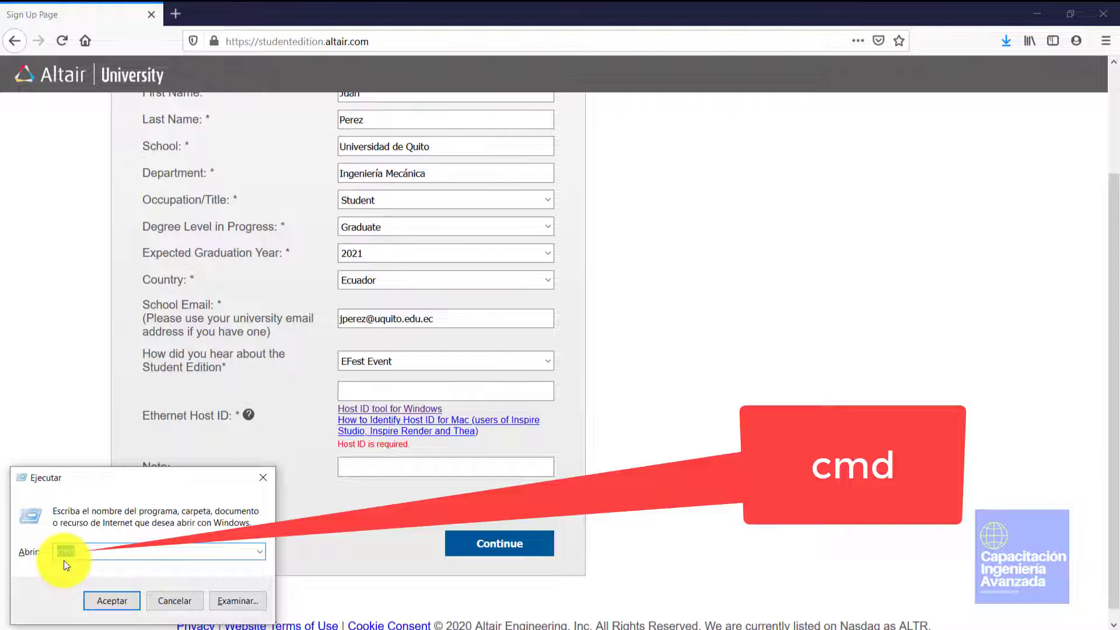
pyautogui.write('cmd')
pyautogui.press('Return')
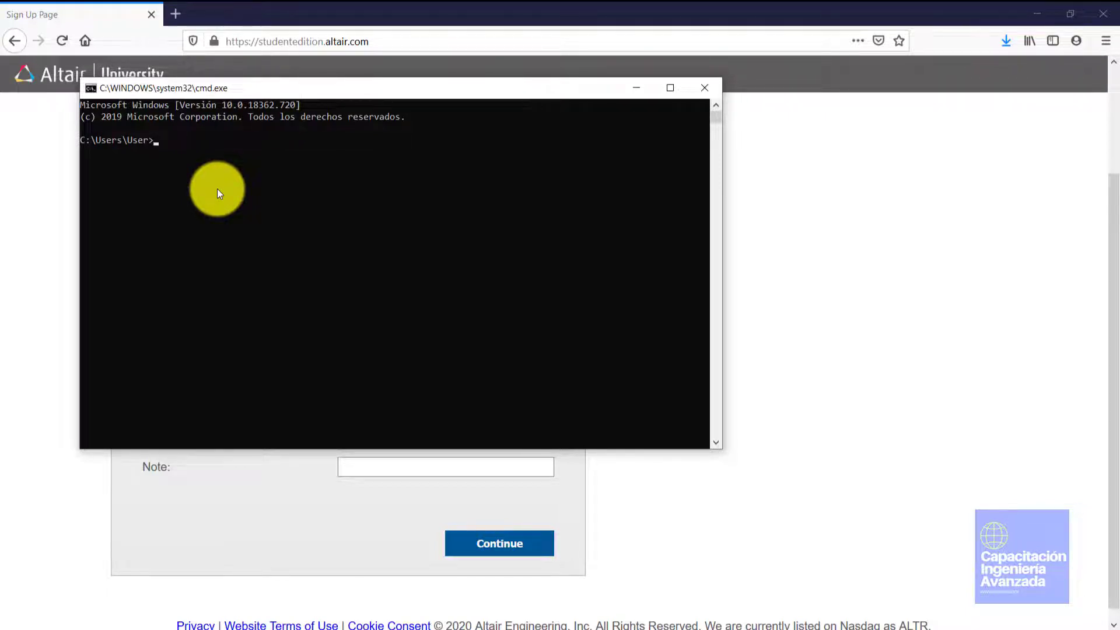
# Run ipconfig /all to list the Ethernet adapter's physical address, then return to the sign-up form
pyautogui.write('ip')
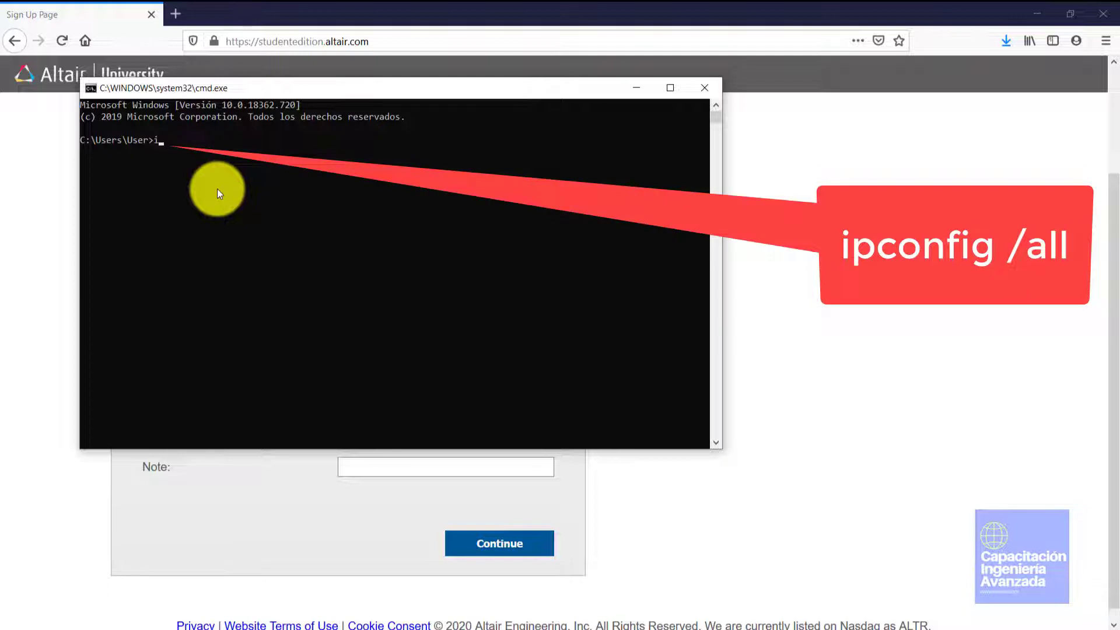
pyautogui.write('config /all')
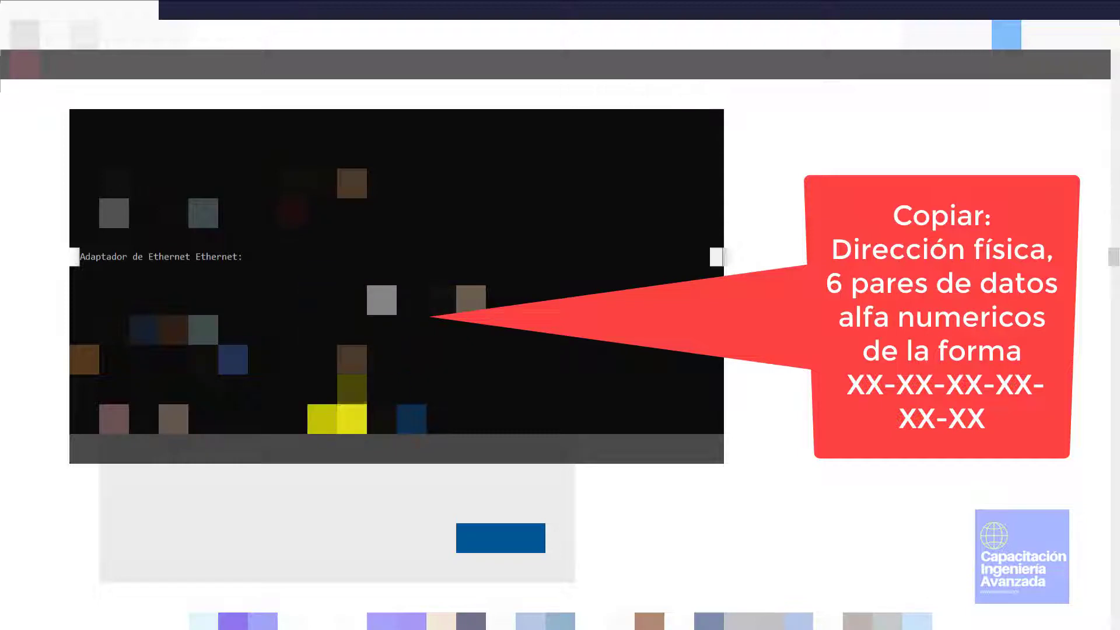
pyautogui.click(306, 476)
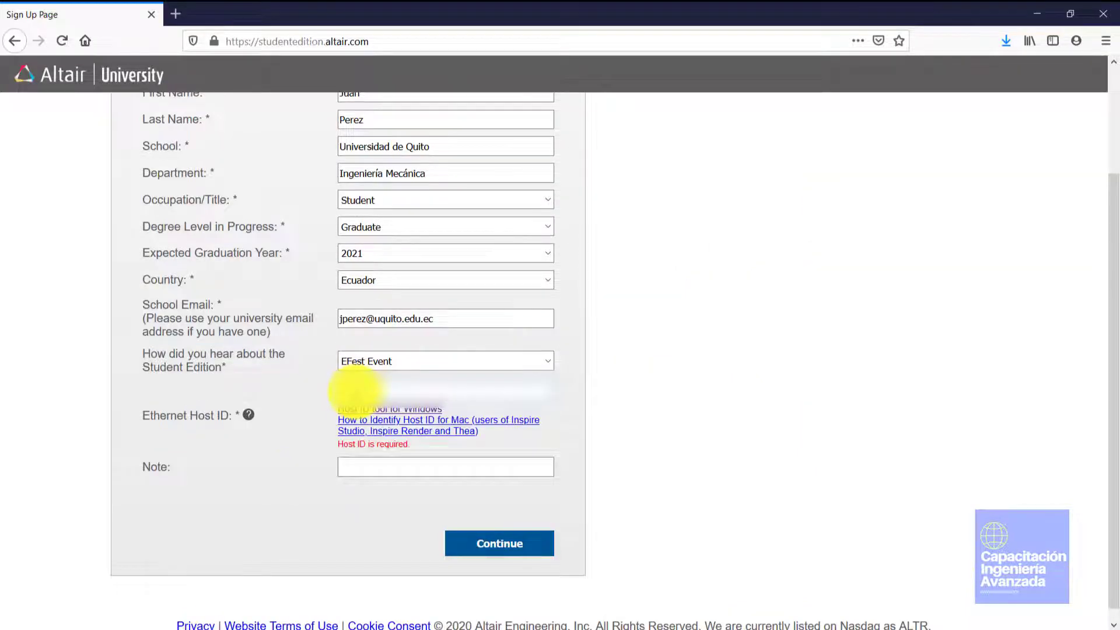
# Move from the Host ID to the Note field and submit the sign-up form with Continue
pyautogui.click(378, 468)
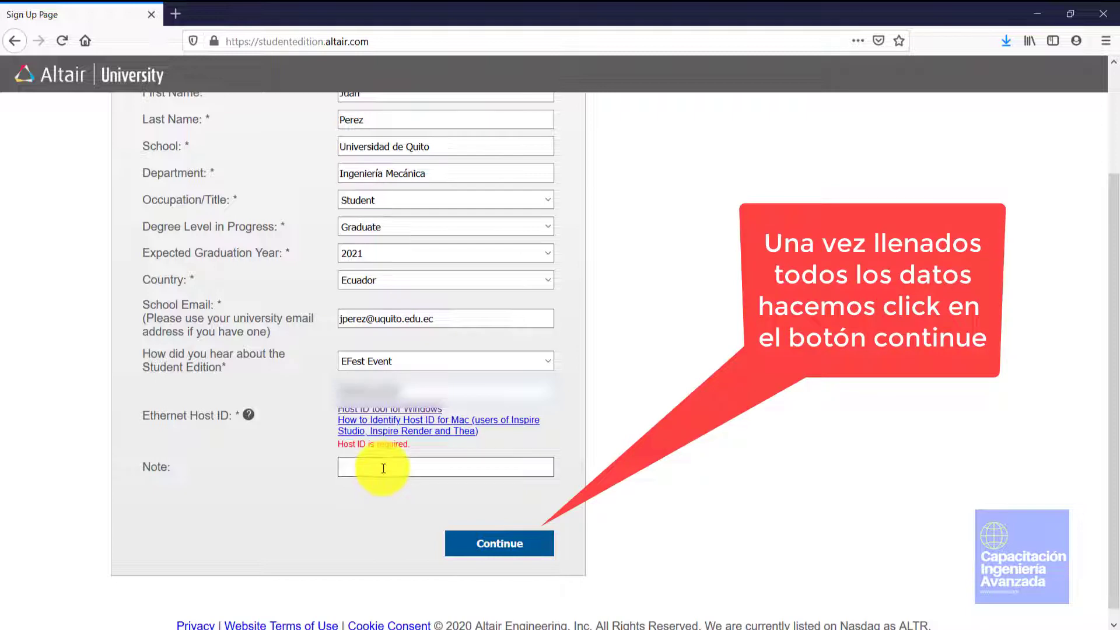
pyautogui.click(488, 548)
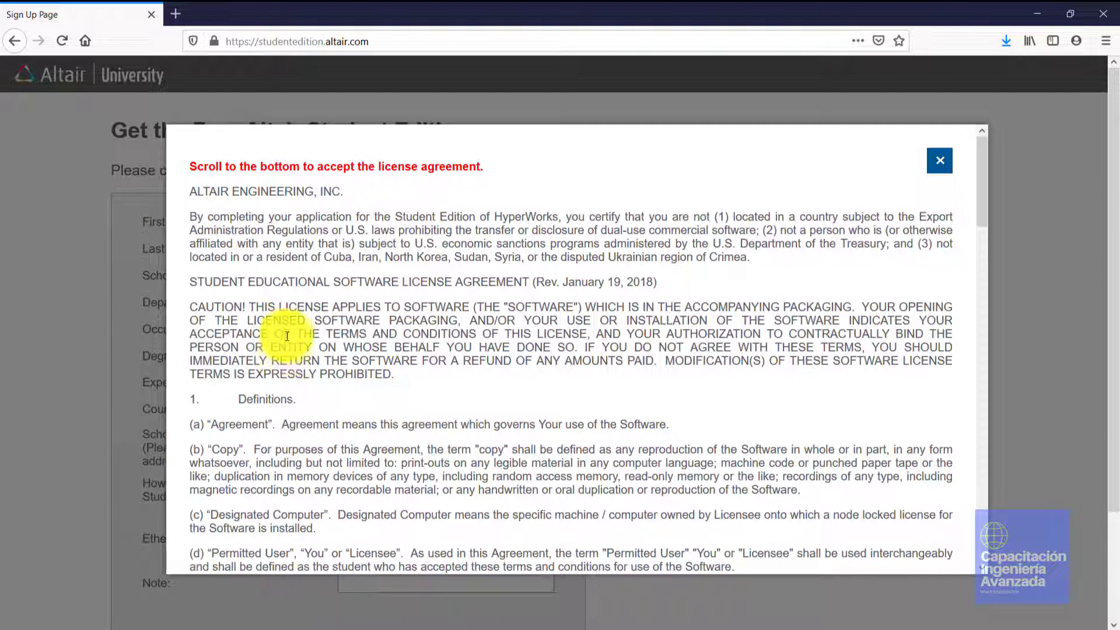
# Read the Student Educational Software License Agreement to the bottom and submit the accepted application
pyautogui.scroll(-5, 295, 334)
pyautogui.scroll(-12, 305, 336)
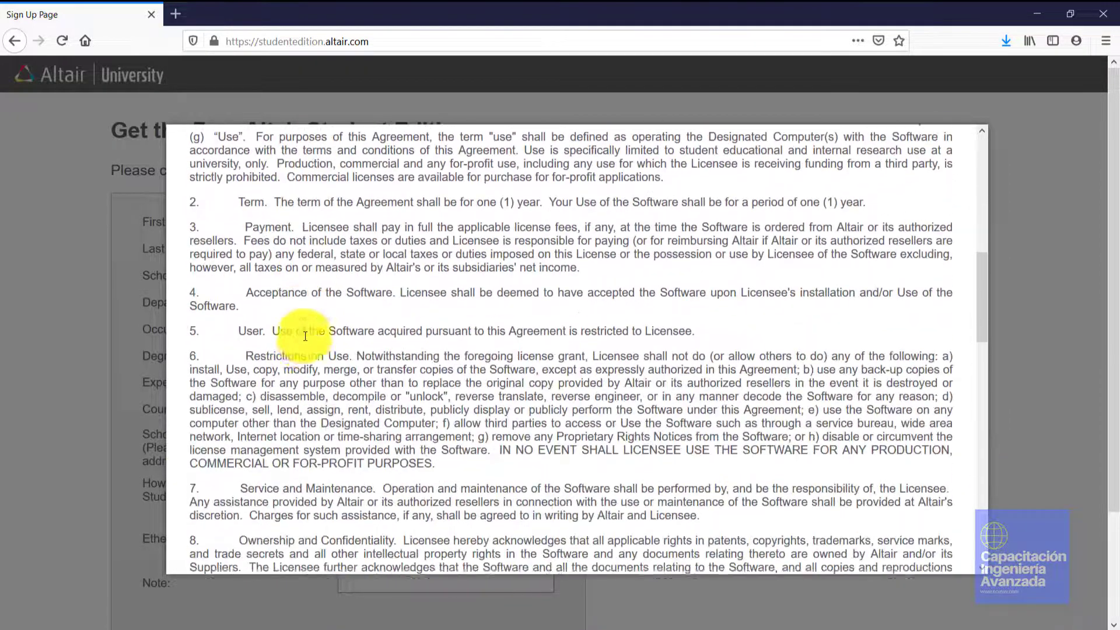
pyautogui.scroll(-12, 303, 339)
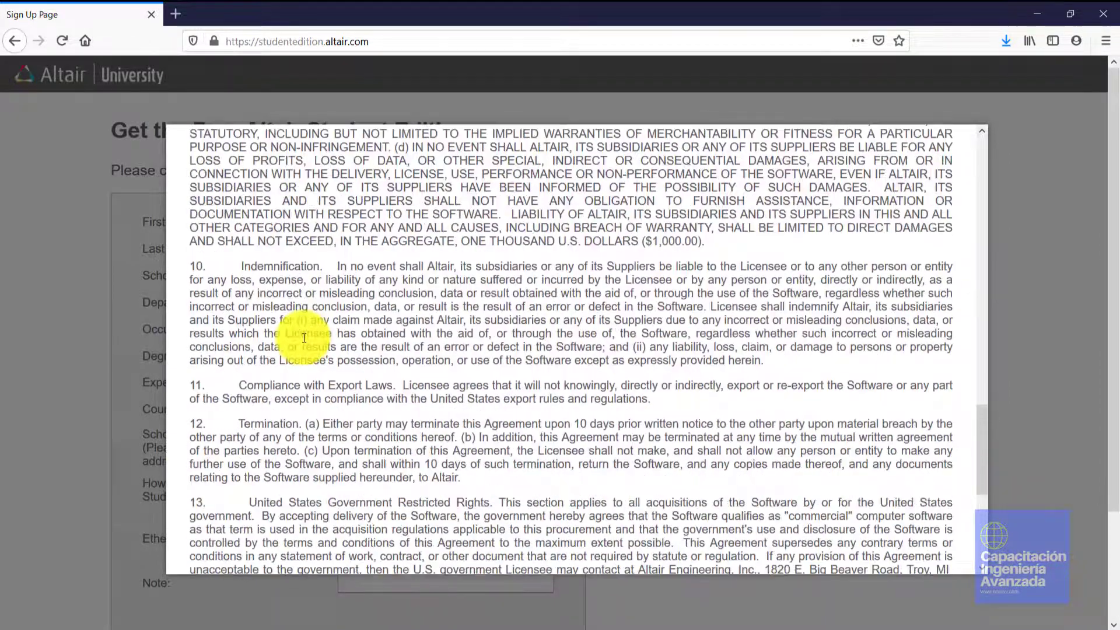
pyautogui.scroll(15, 303, 335)
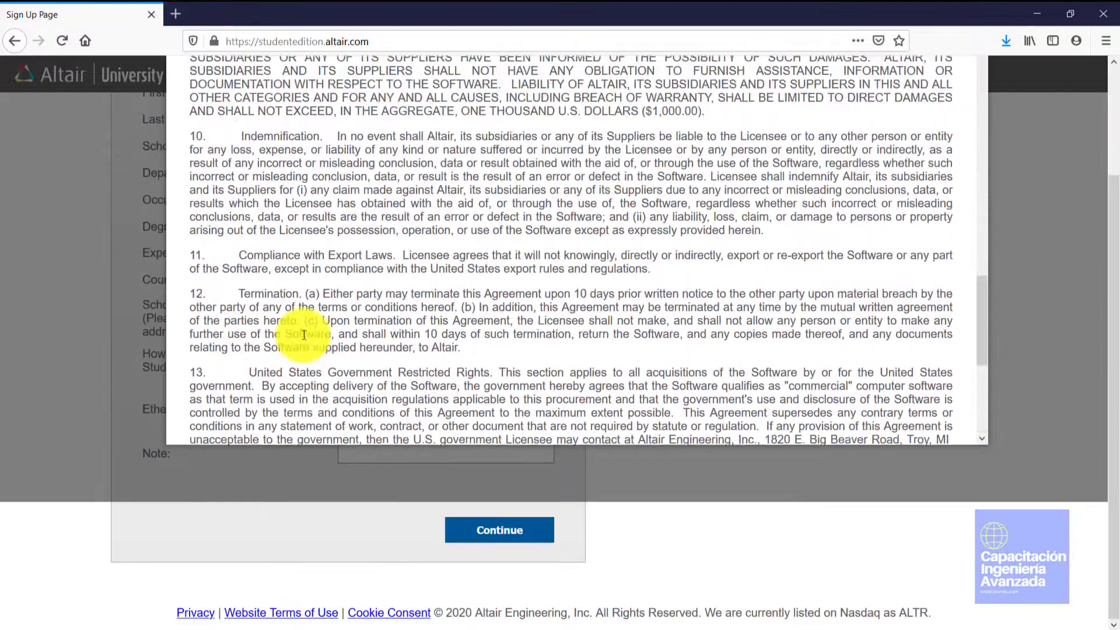
pyautogui.scroll(15, 334, 366)
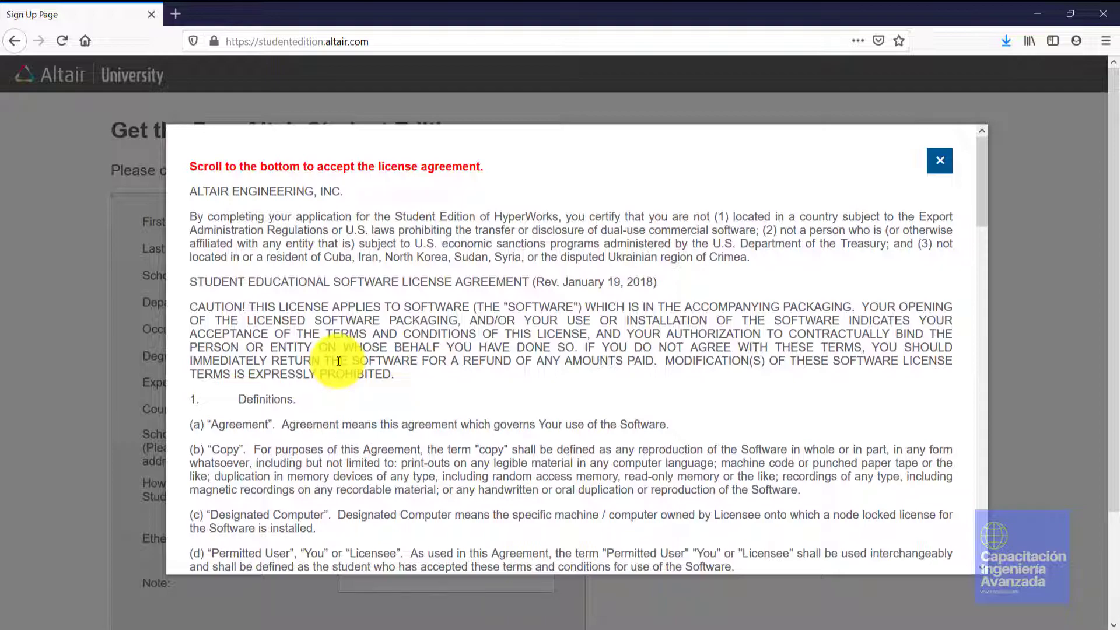
pyautogui.scroll(-10, 395, 385)
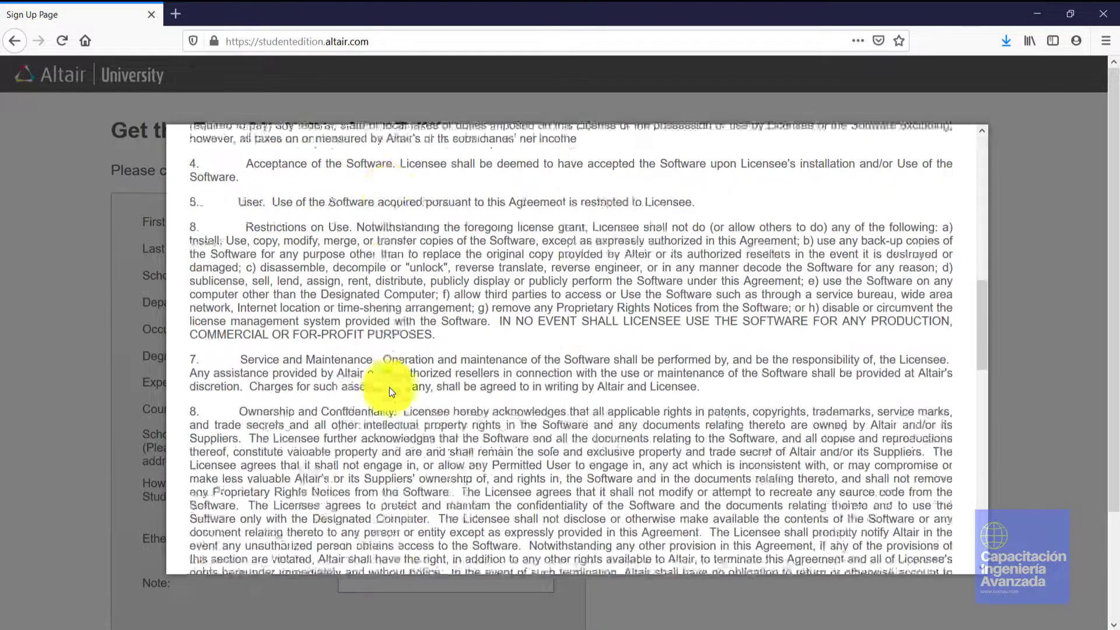
pyautogui.scroll(-3, 390, 387)
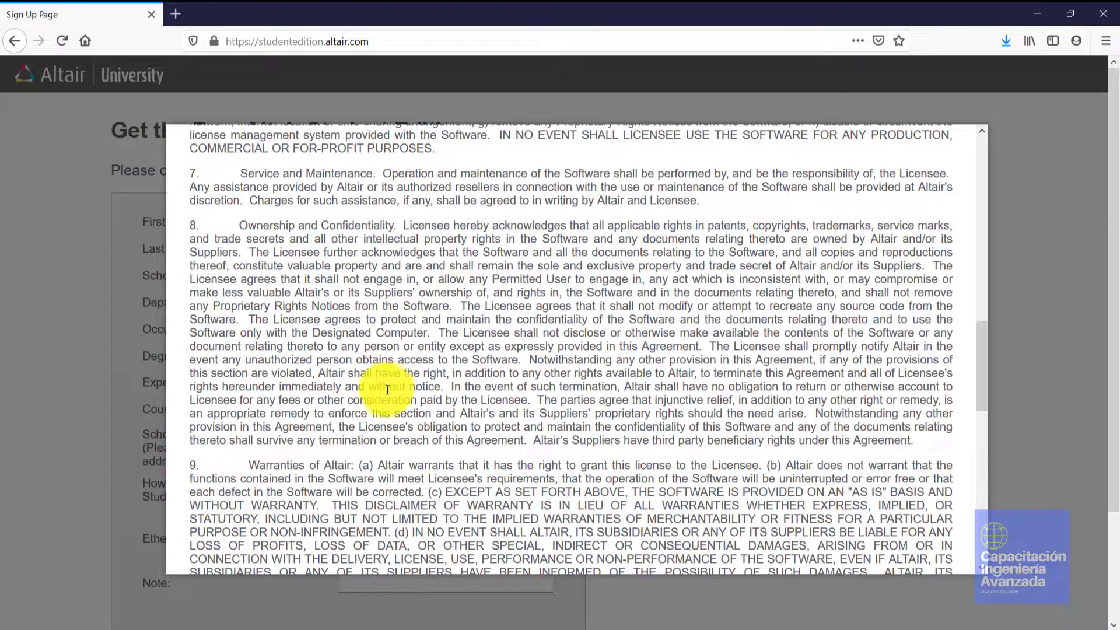
pyautogui.scroll(-10, 390, 385)
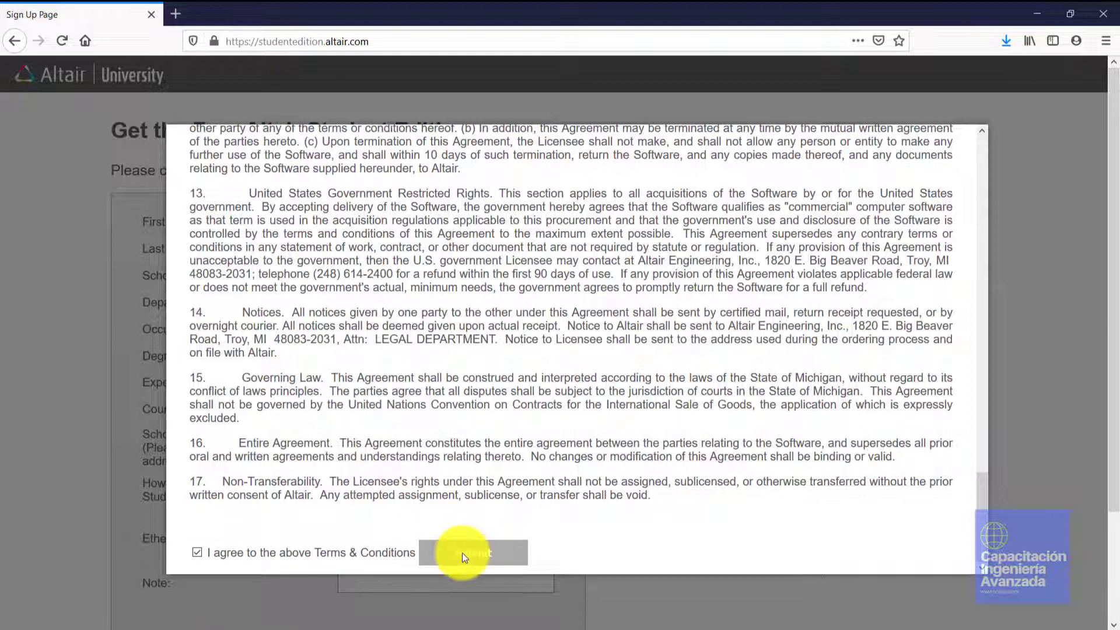
pyautogui.scroll(-2, 462, 552)
pyautogui.click(484, 423)
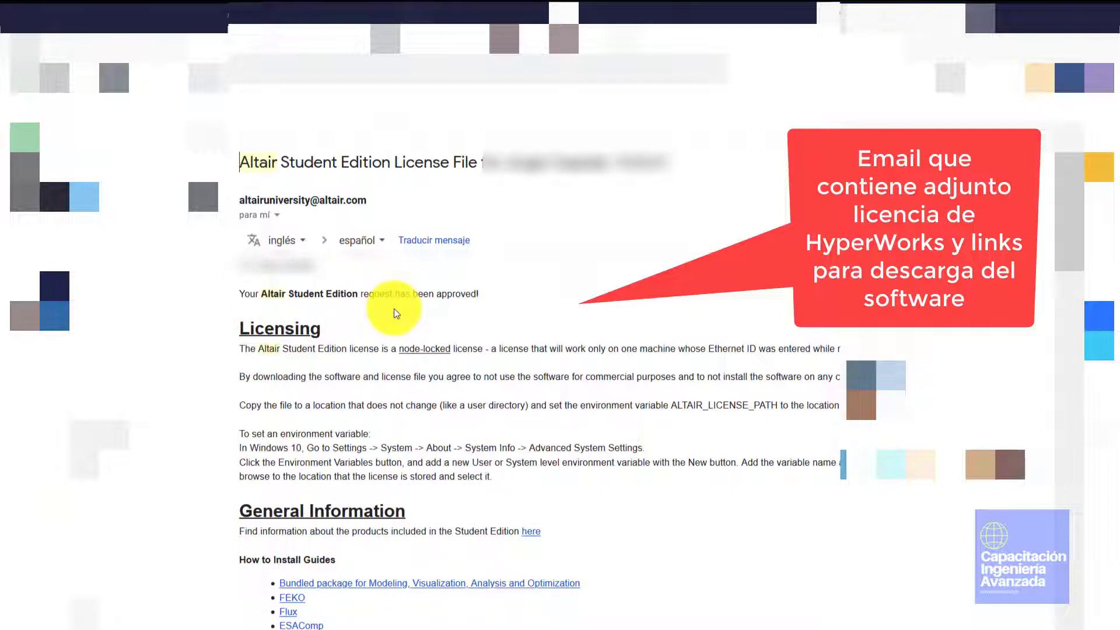
# Read the approval email and highlight the ALTAIR_LICENSE_PATH environment-variable instruction
pyautogui.scroll(-7, 395, 318)
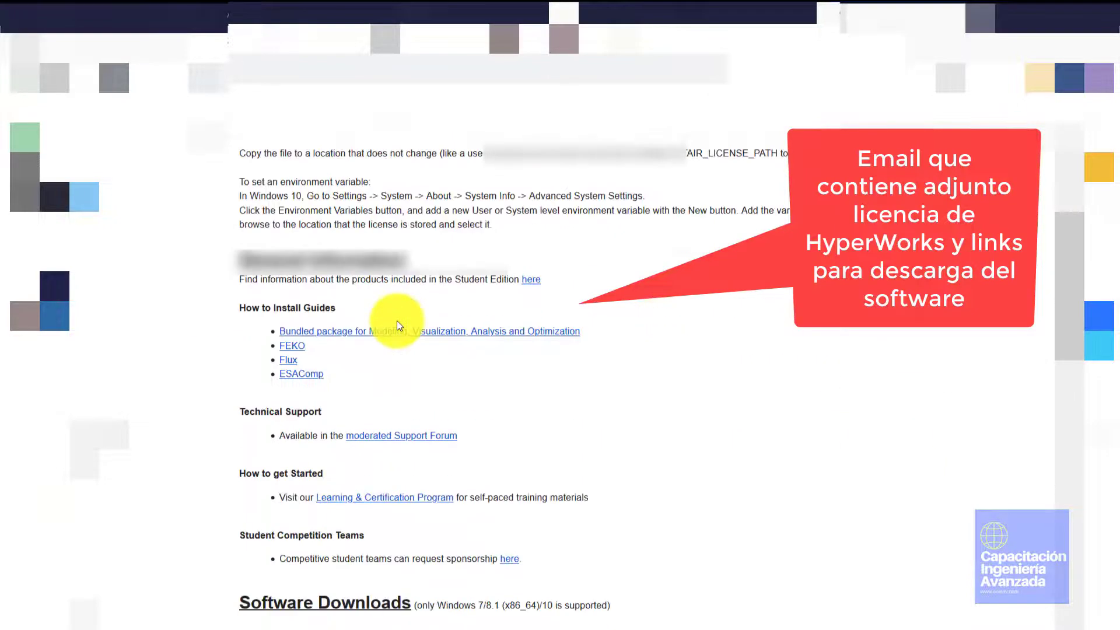
pyautogui.scroll(7, 397, 327)
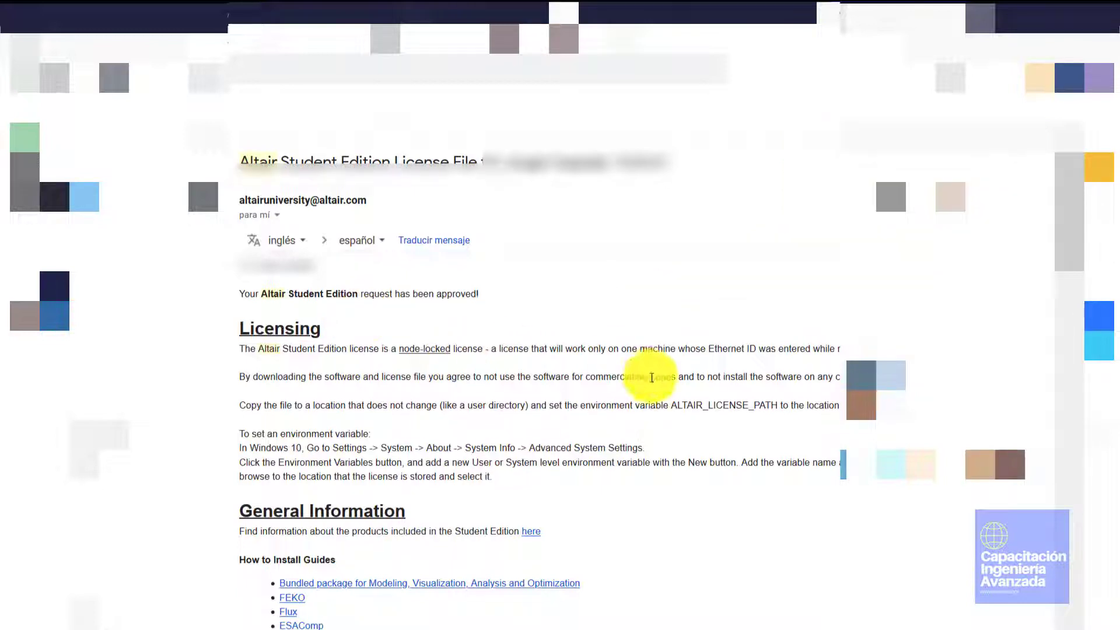
pyautogui.scroll(-6, 470, 473)
pyautogui.scroll(4, 470, 473)
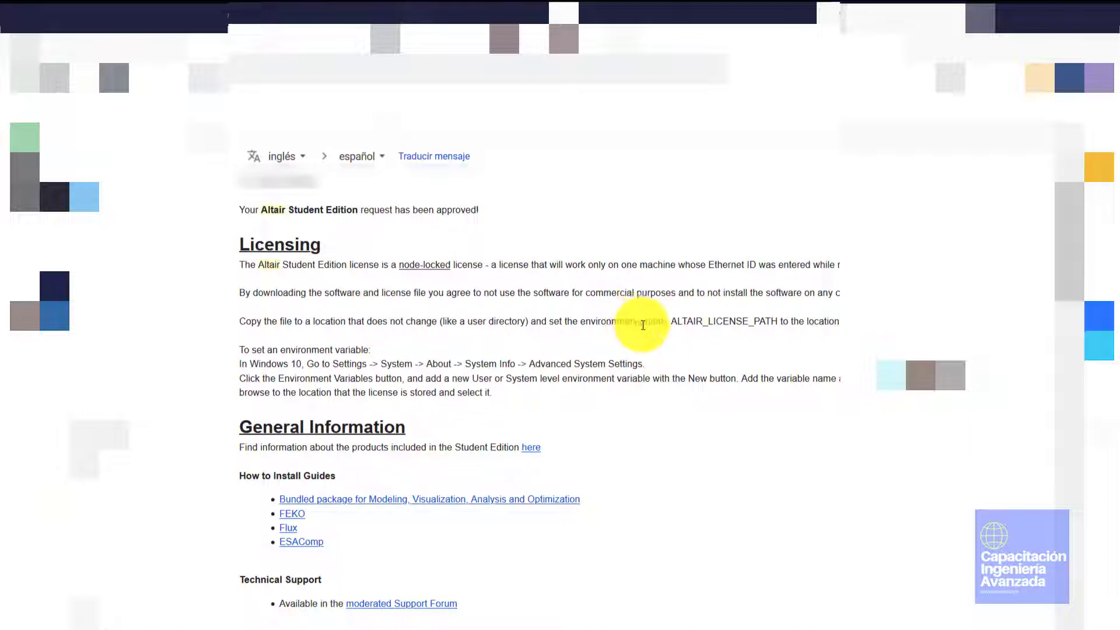
pyautogui.moveTo(647, 323); pyautogui.dragTo(784, 332)
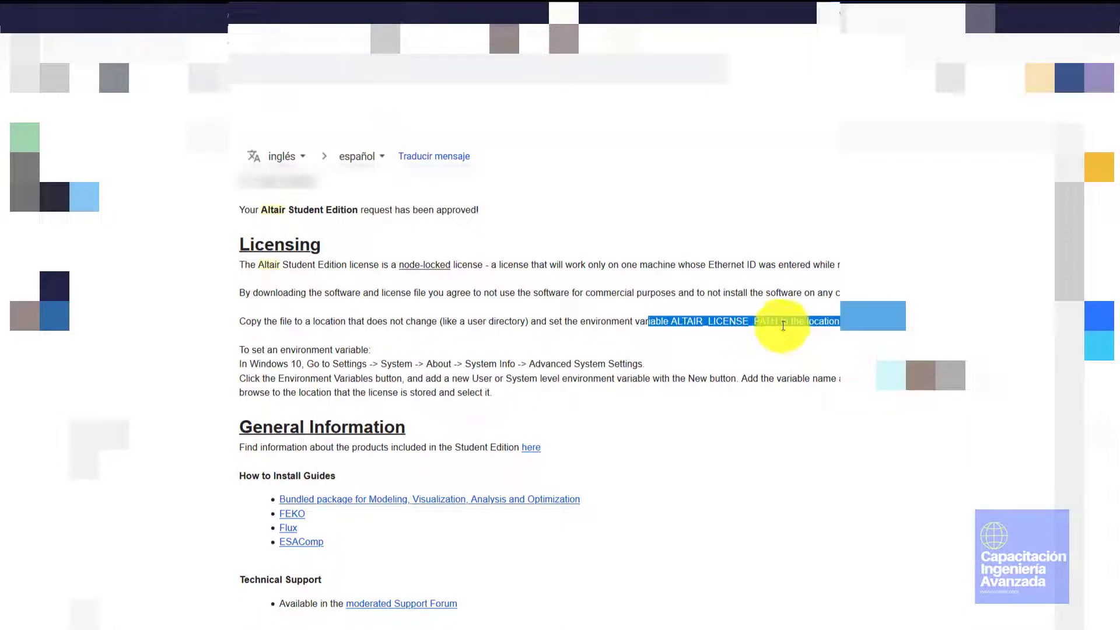
pyautogui.scroll(-3, 698, 327)
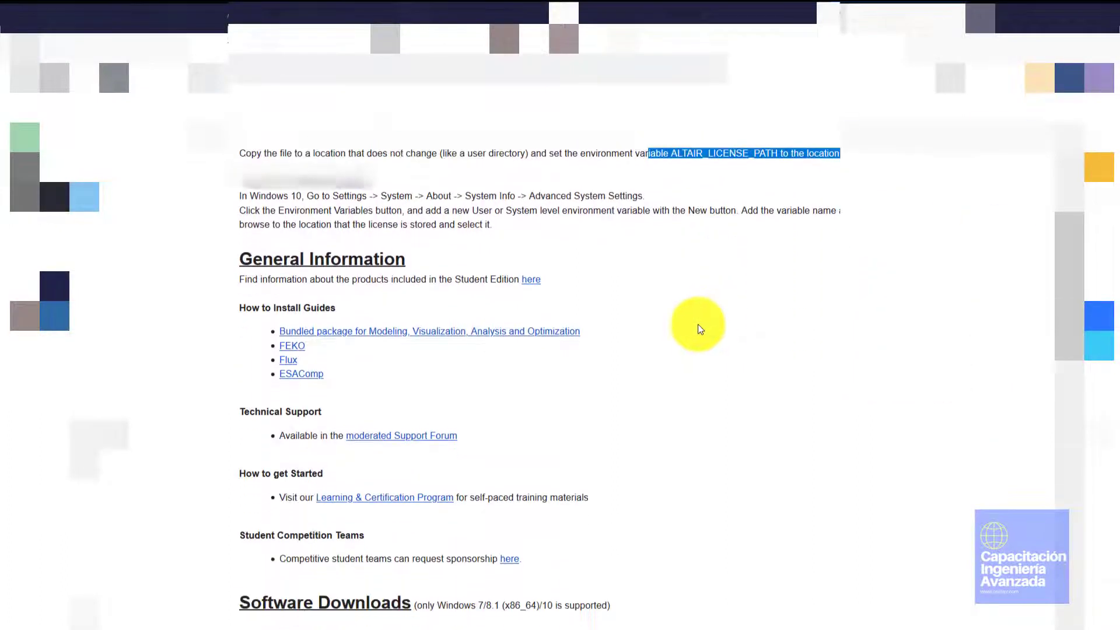
pyautogui.scroll(-1, 586, 330)
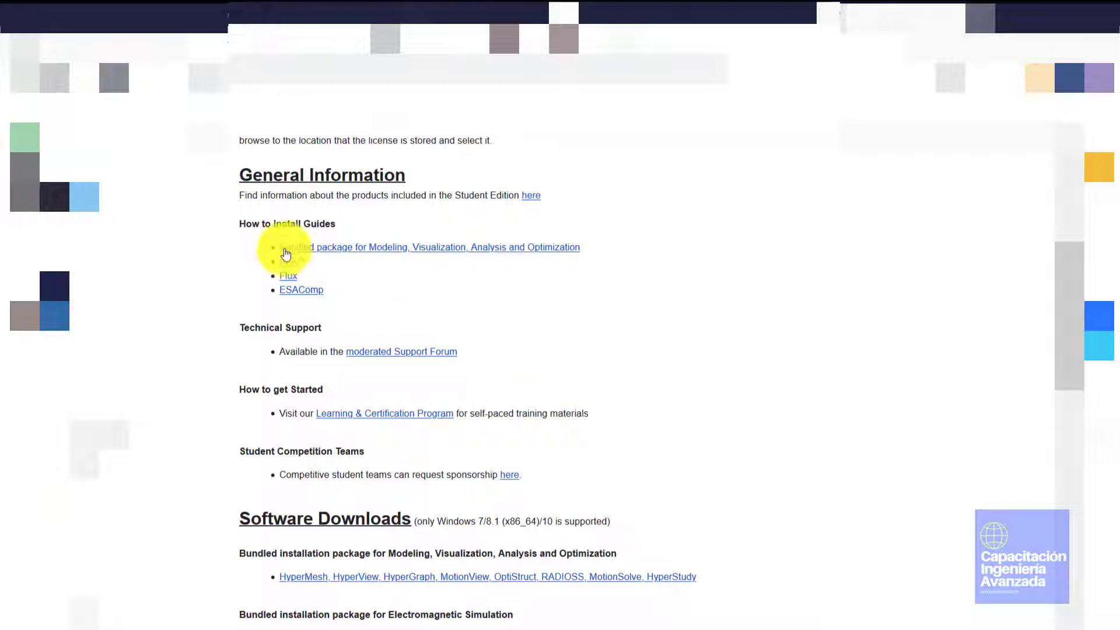
# Scroll down to the Software Downloads links and the altair_lic.dat attachment
pyautogui.scroll(-3, 357, 303)
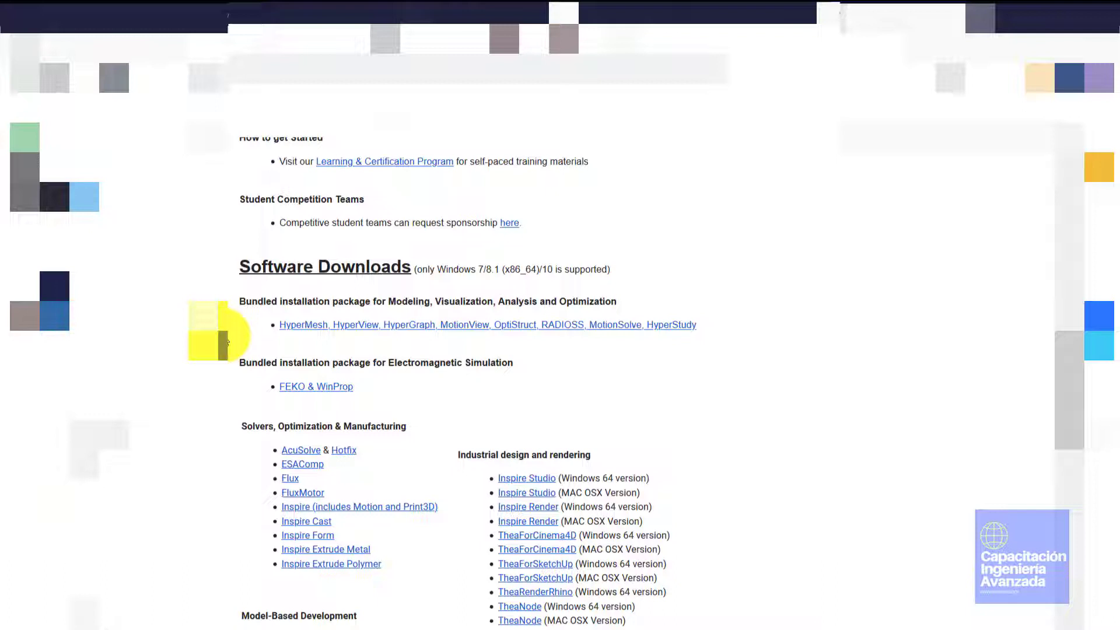
pyautogui.scroll(-3, 226, 341)
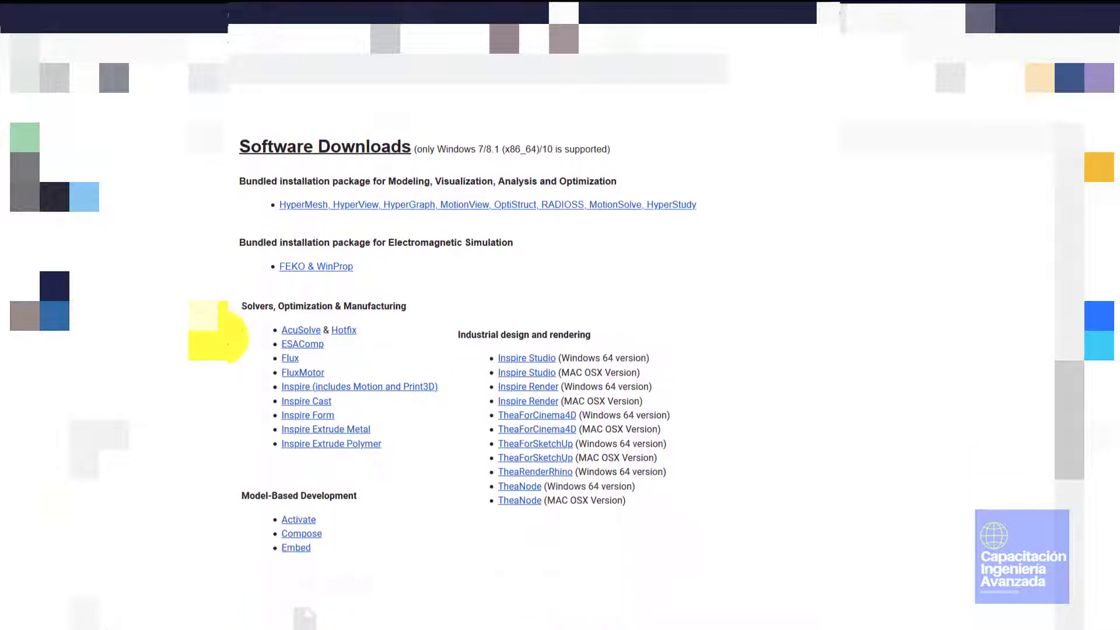